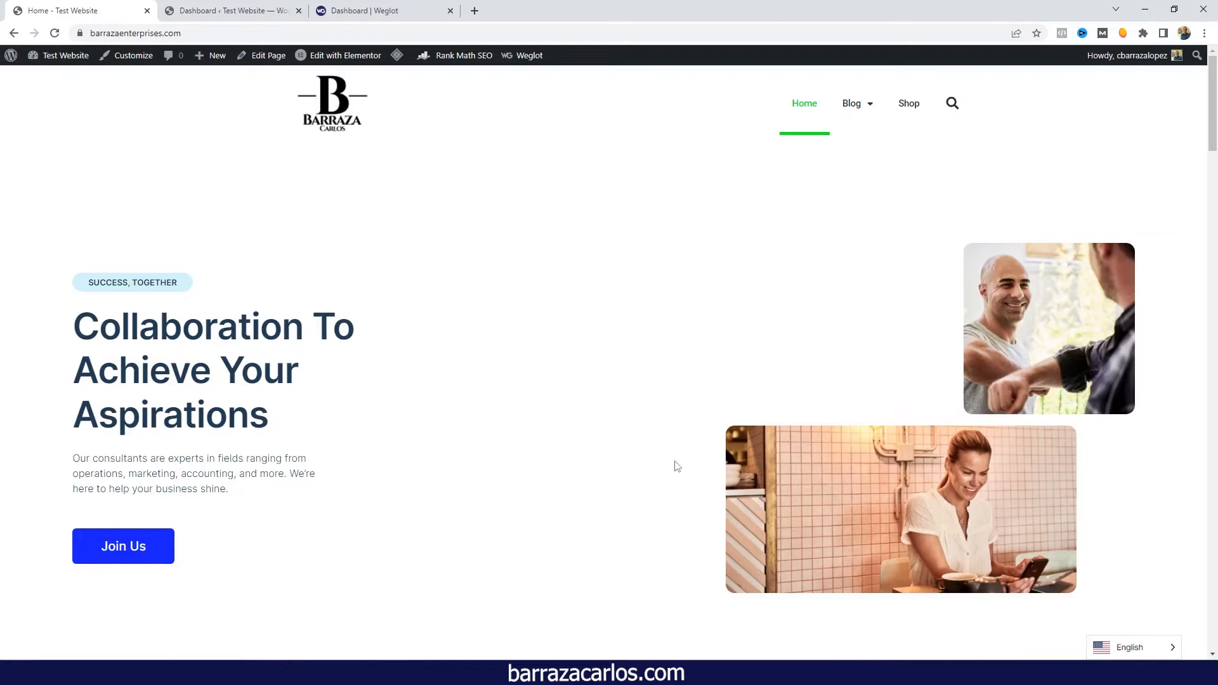
- Look at the site's language switcher, and open the international SEO tips blog post on the live website
left_click(1132, 646)
mouse_move(860, 101)
left_click(863, 151)
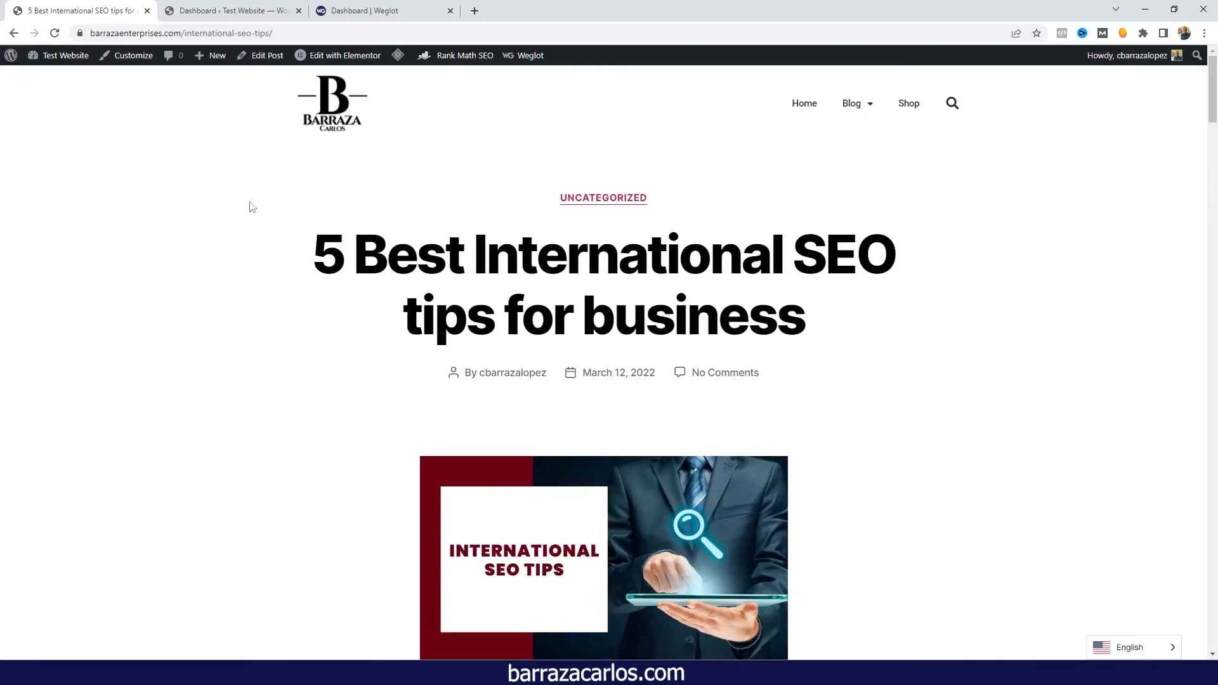
- Switch to the WordPress dashboard and view the list of installed plugins
left_click(214, 15)
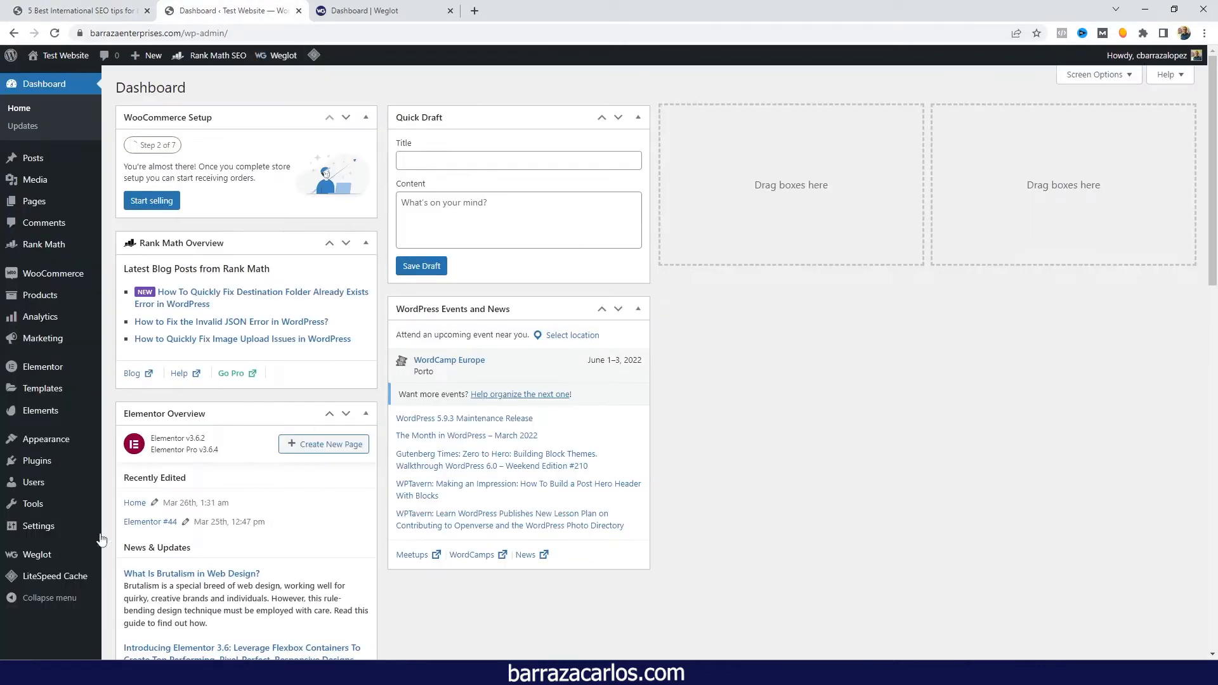
mouse_move(63, 470)
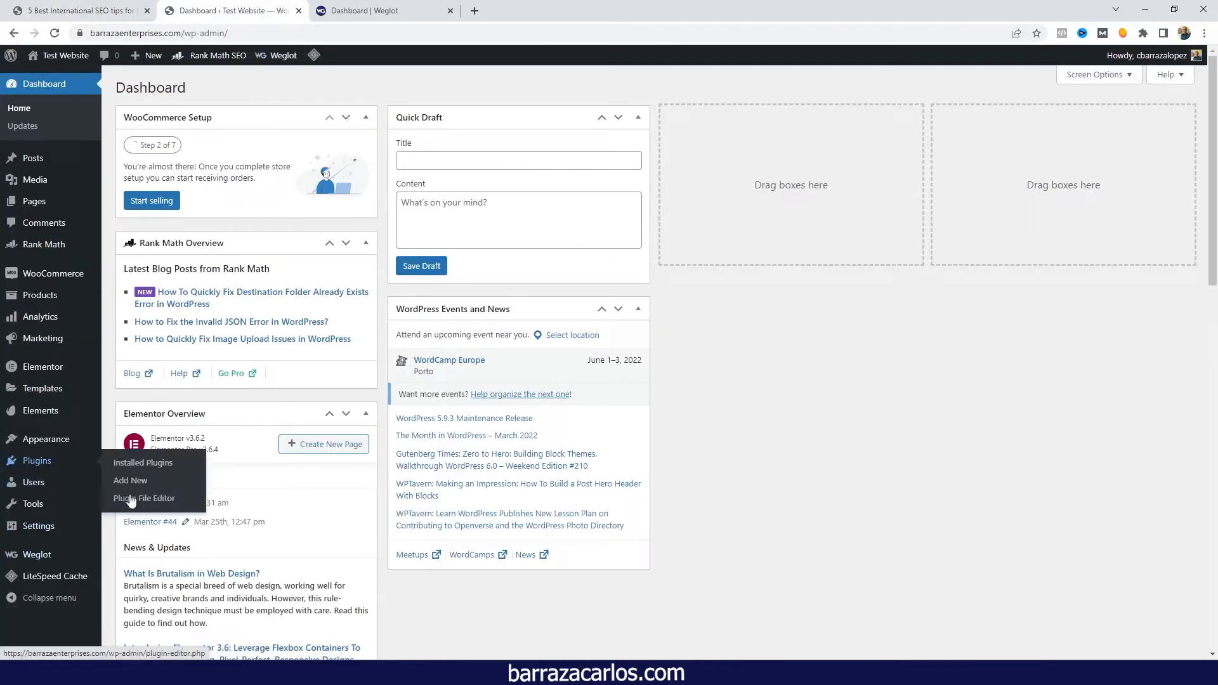
left_click(136, 467)
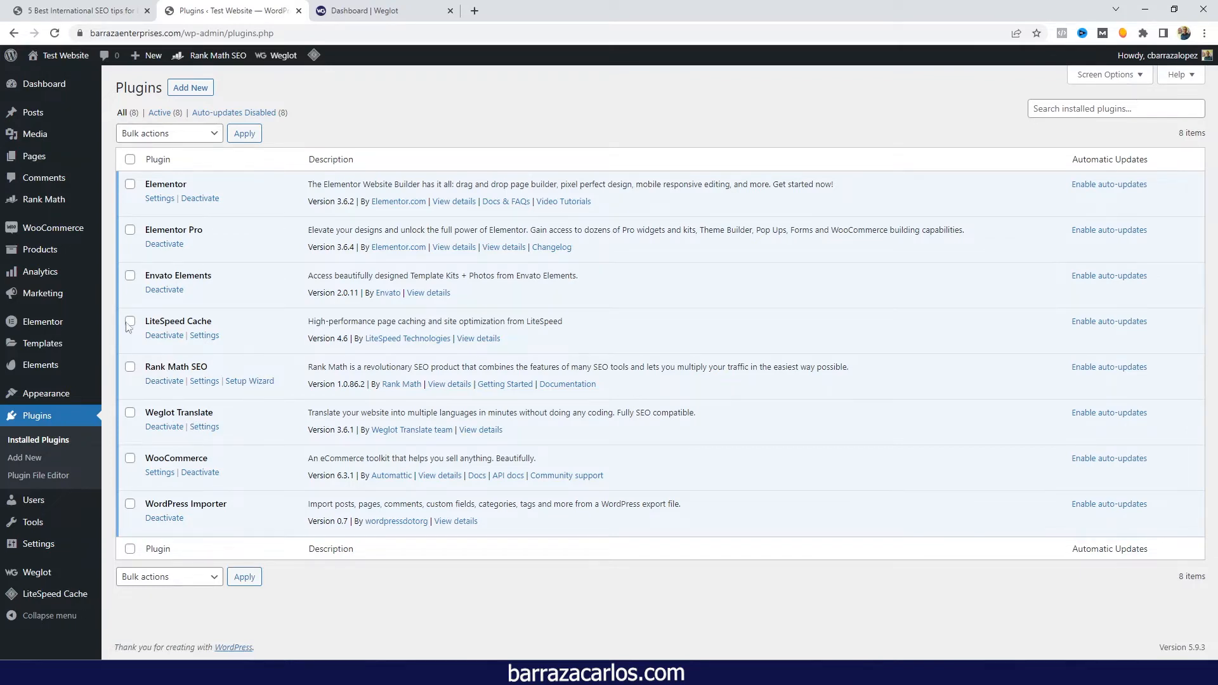
- Open the post "5 Best International SEO tips for business" for editing and show its Rank Math SEO analysis
left_click(75, 115)
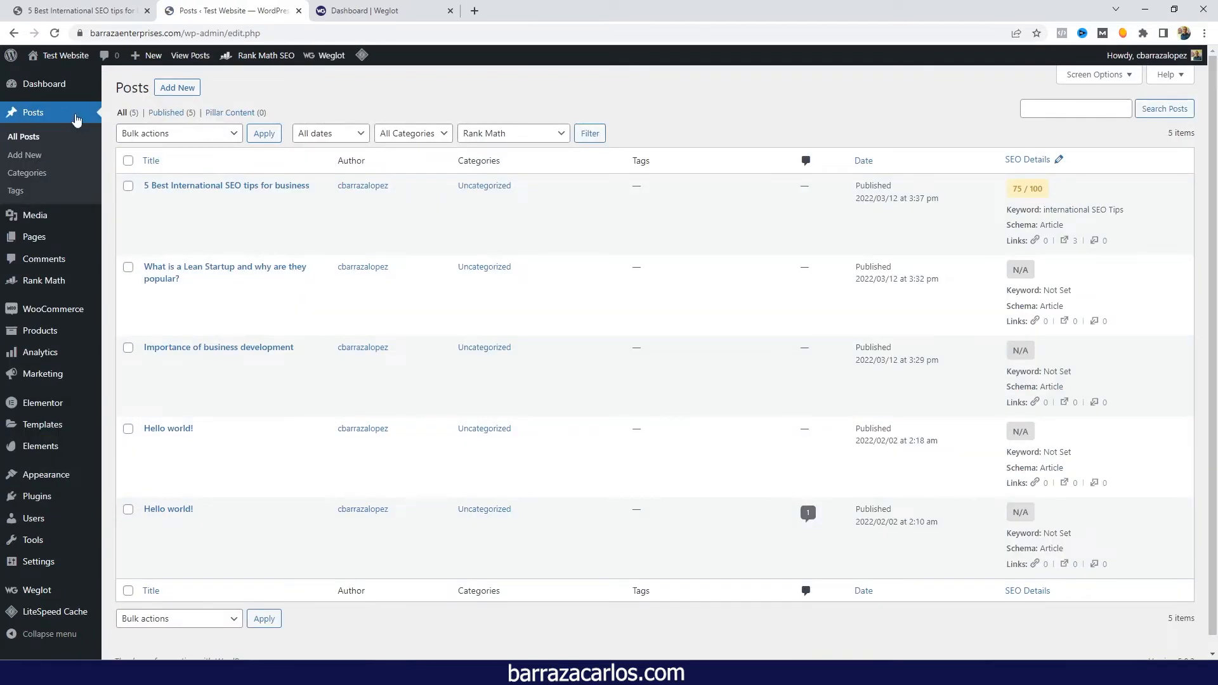
left_click(150, 202)
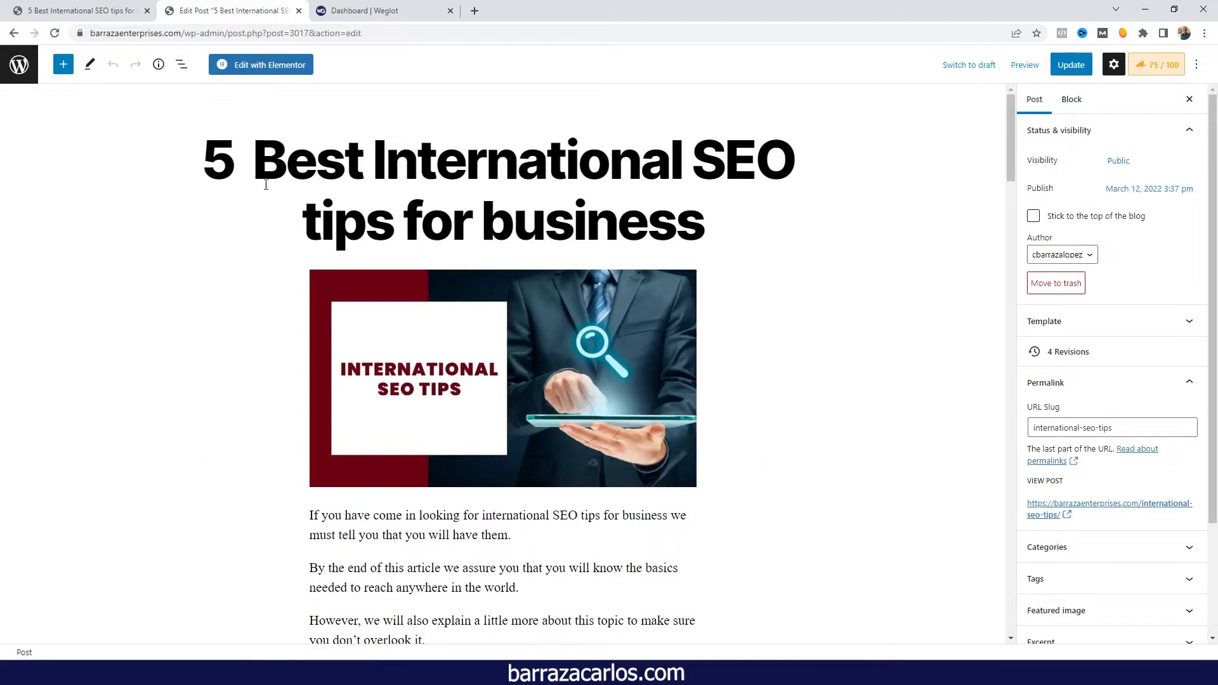
left_click(1159, 65)
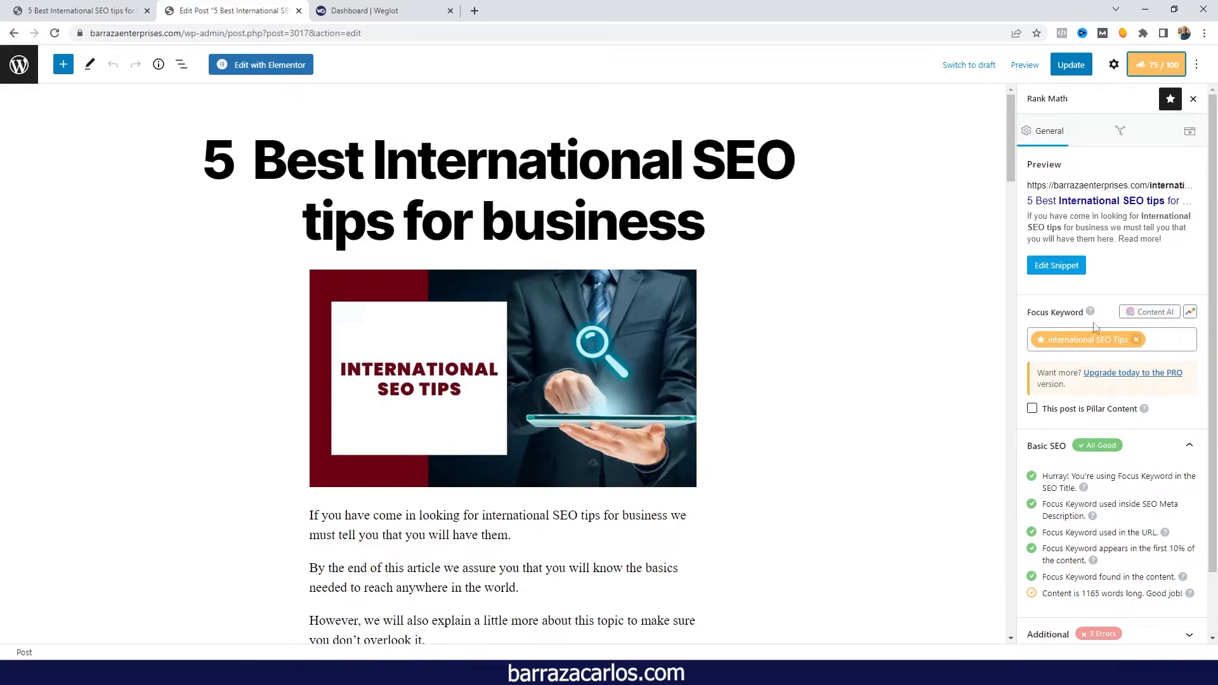
- Review the post's Rank Math search snippet, including the title, permalink and meta description, and close the snippet editor
left_click(1057, 267)
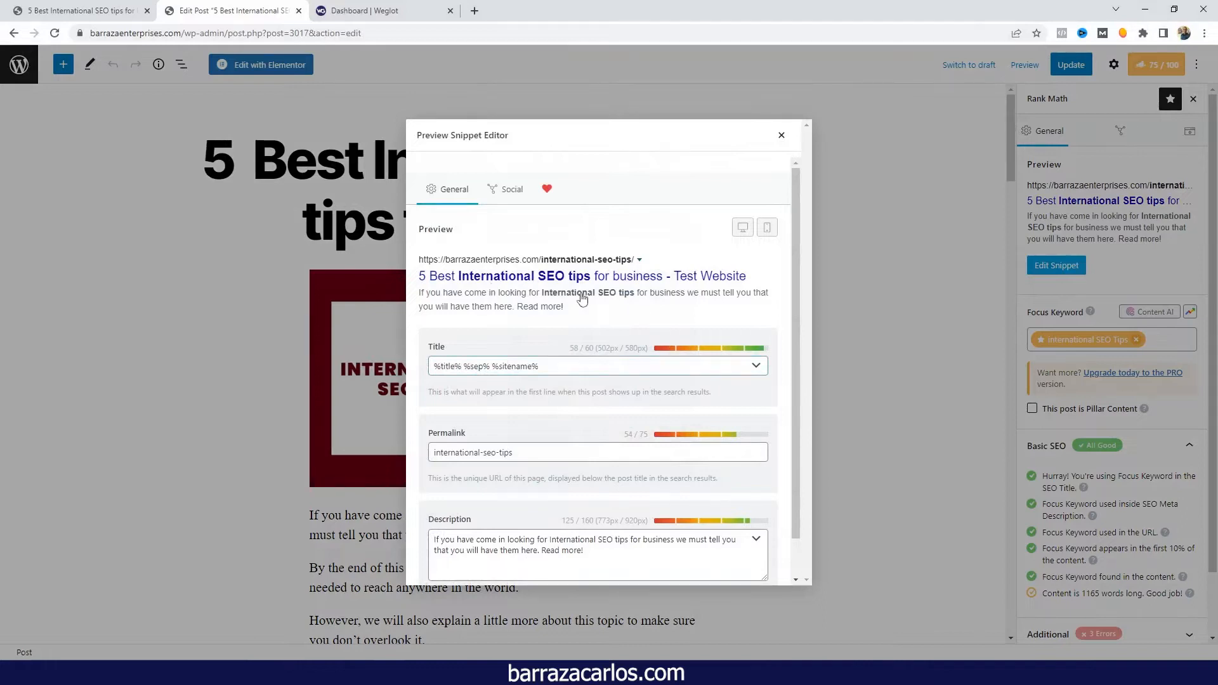
scroll(577, 321, "down", 1)
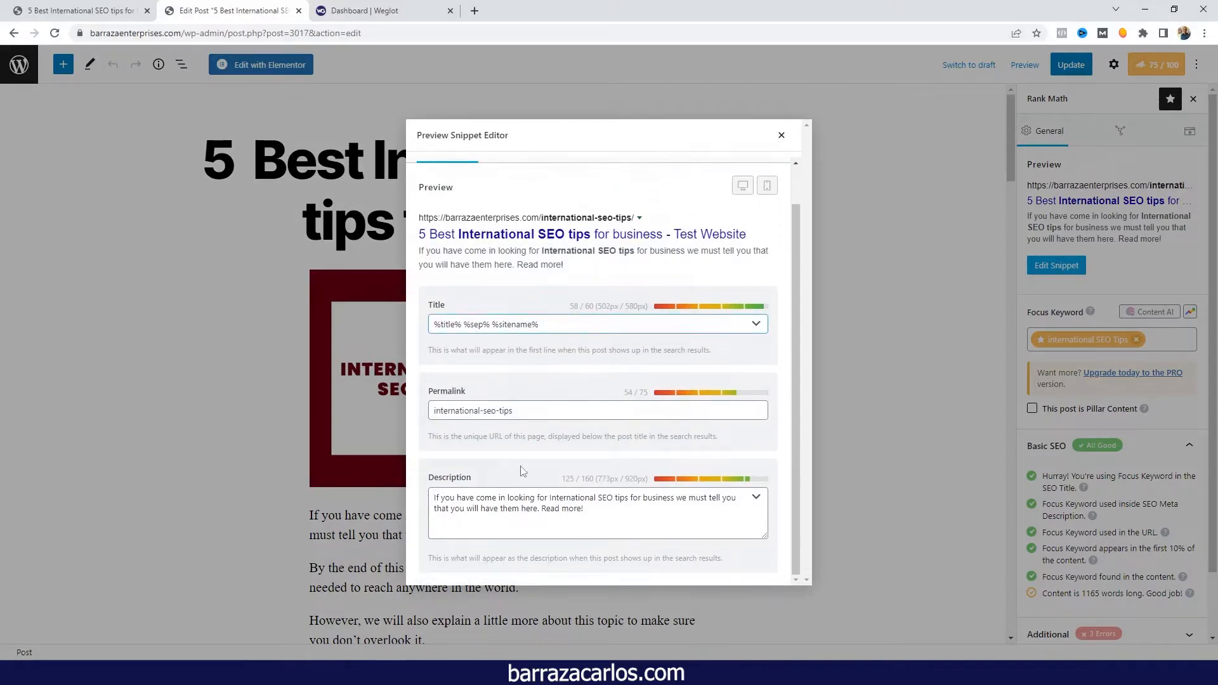
left_click_drag(585, 509, 395, 505)
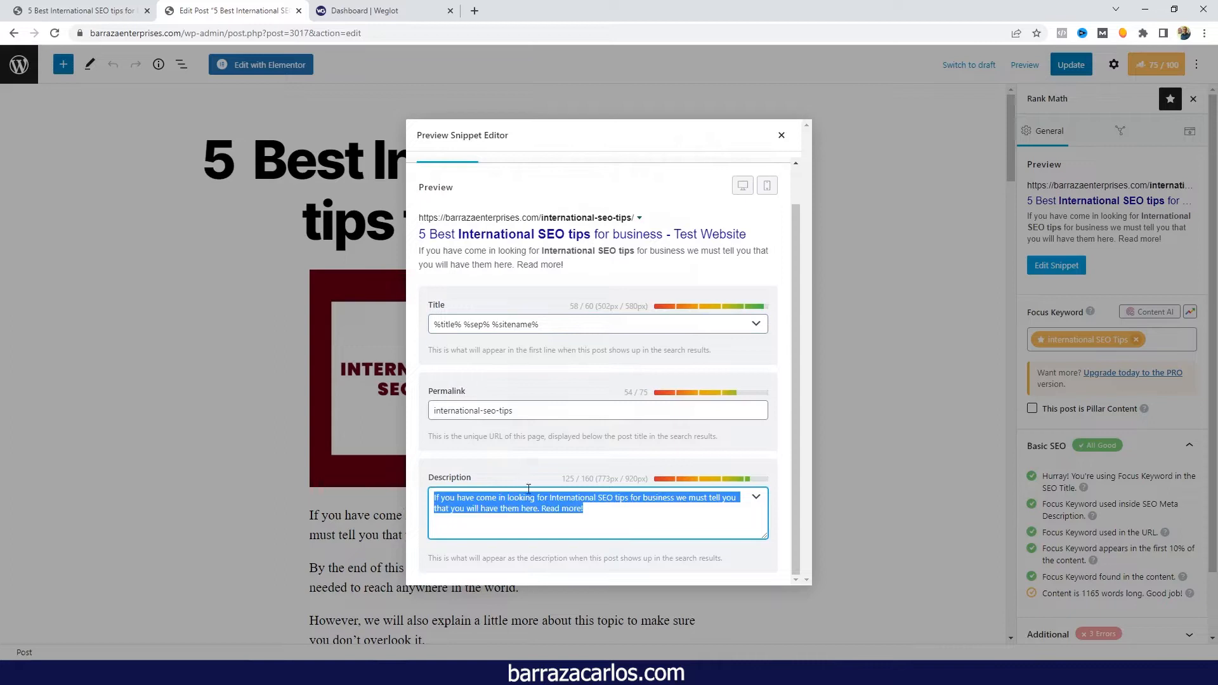
left_click(565, 505)
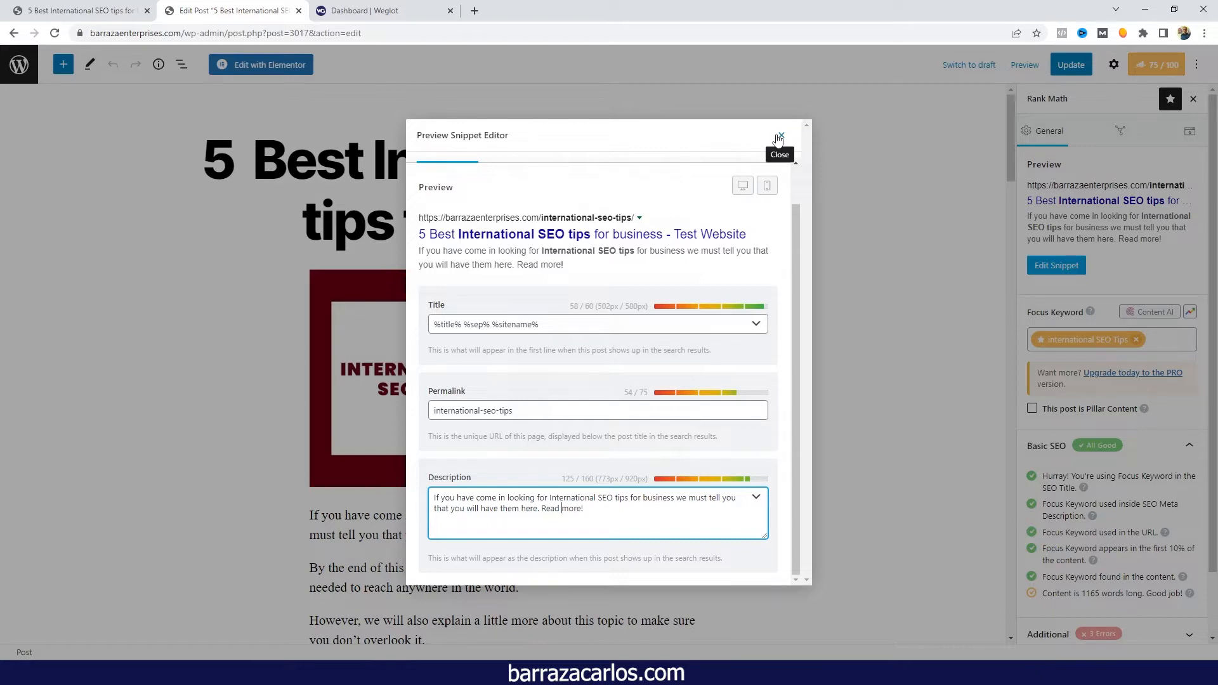
left_click(779, 139)
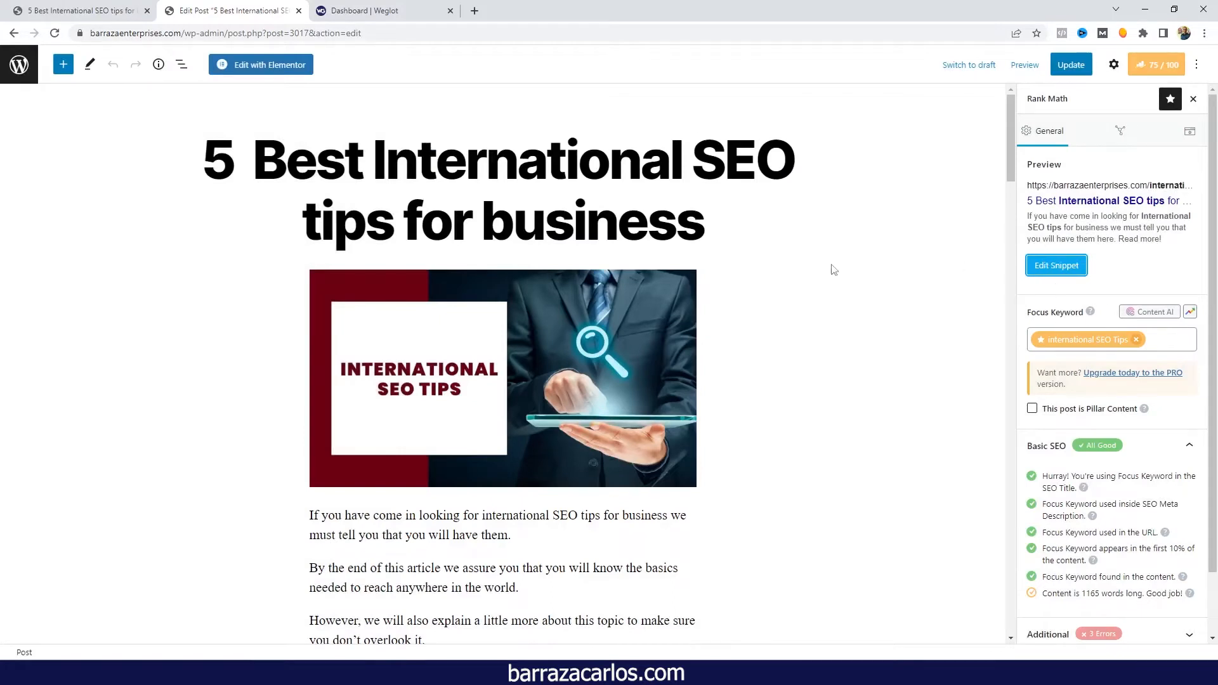
- Examine where the focus keyword "international SEO tips" is used in the post's title, introduction and headings, and review the Basic SEO checks
left_click(672, 158)
scroll(718, 232, "down", 1)
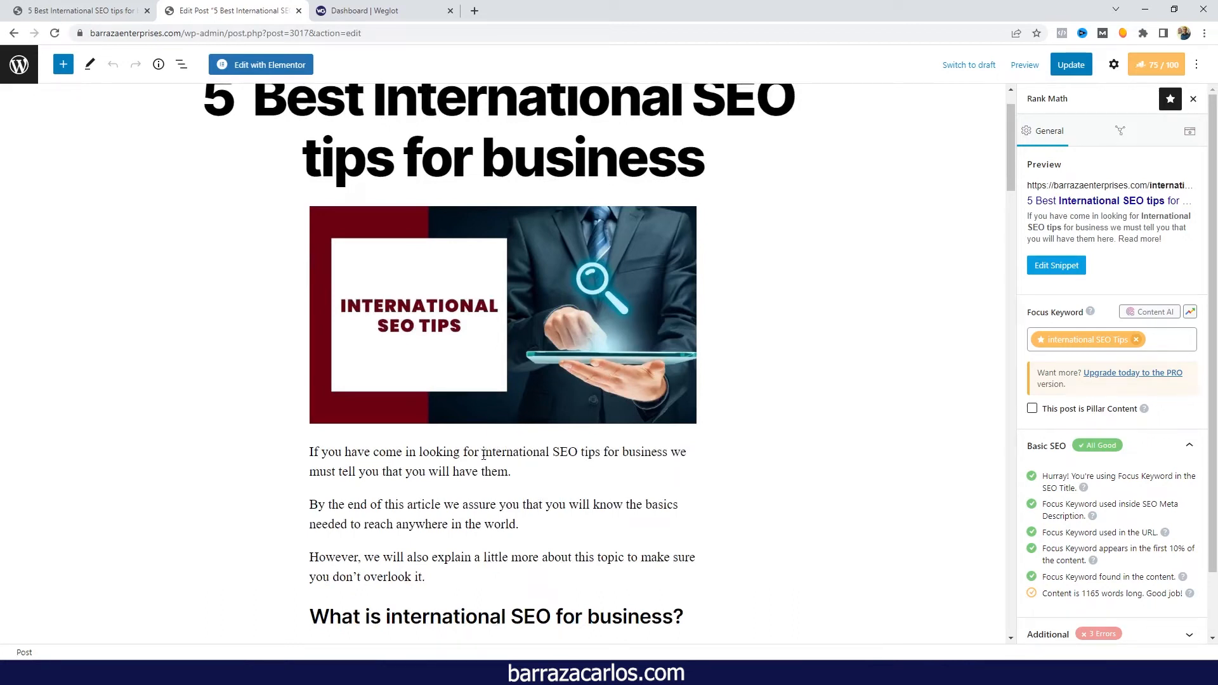
left_click_drag(484, 454, 597, 453)
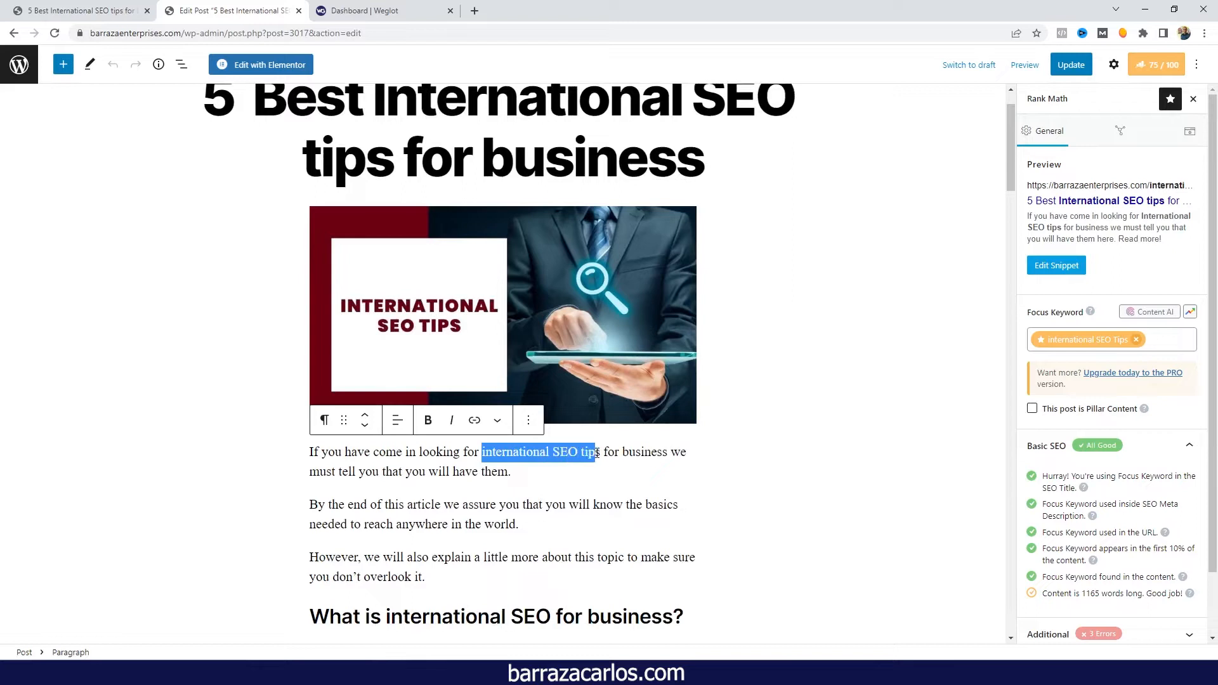
scroll(571, 457, "down", 14)
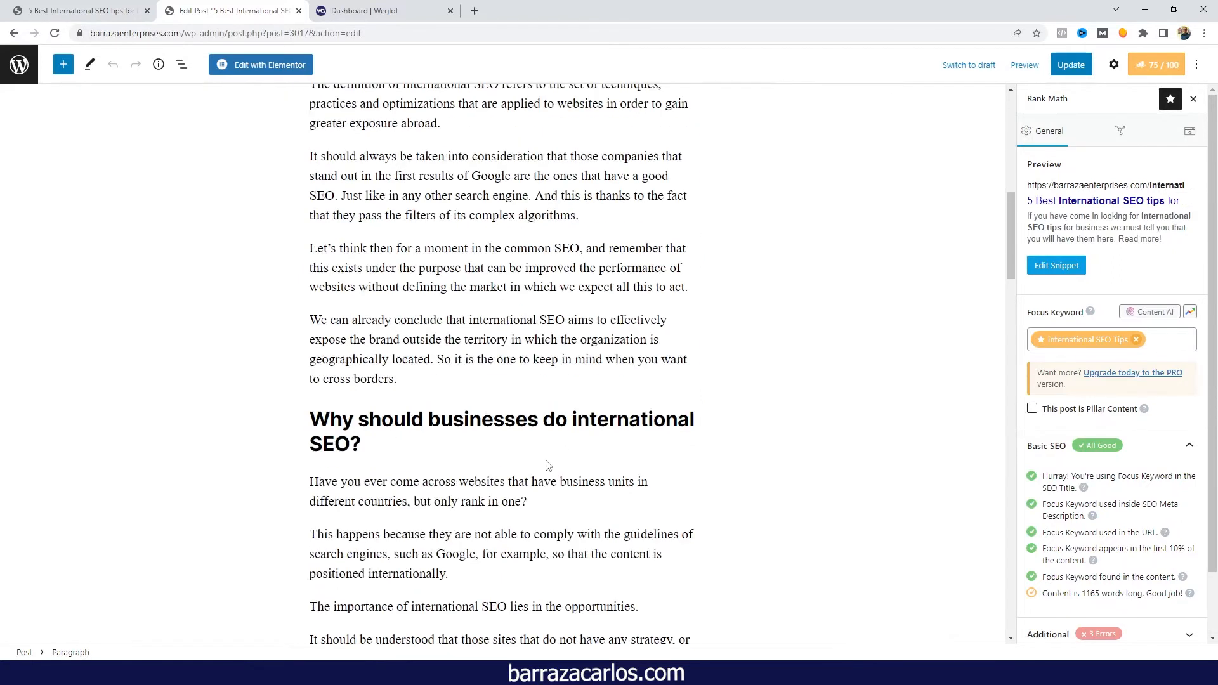
scroll(528, 462, "down", 7)
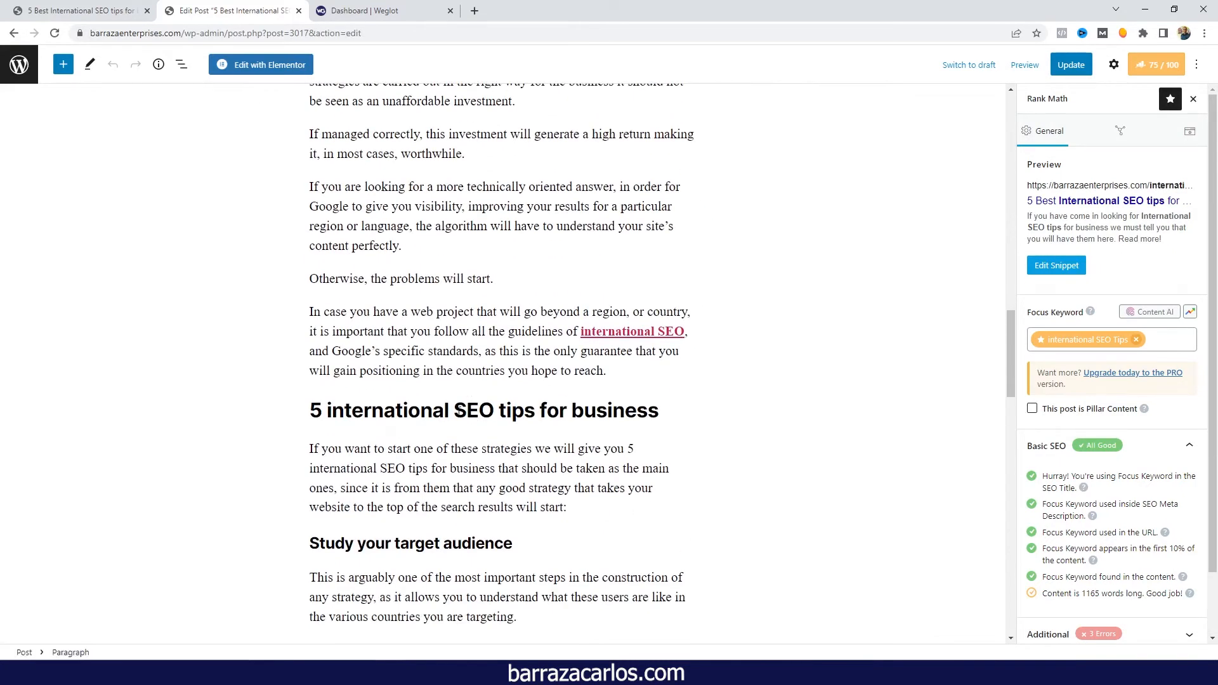
left_click_drag(329, 414, 535, 417)
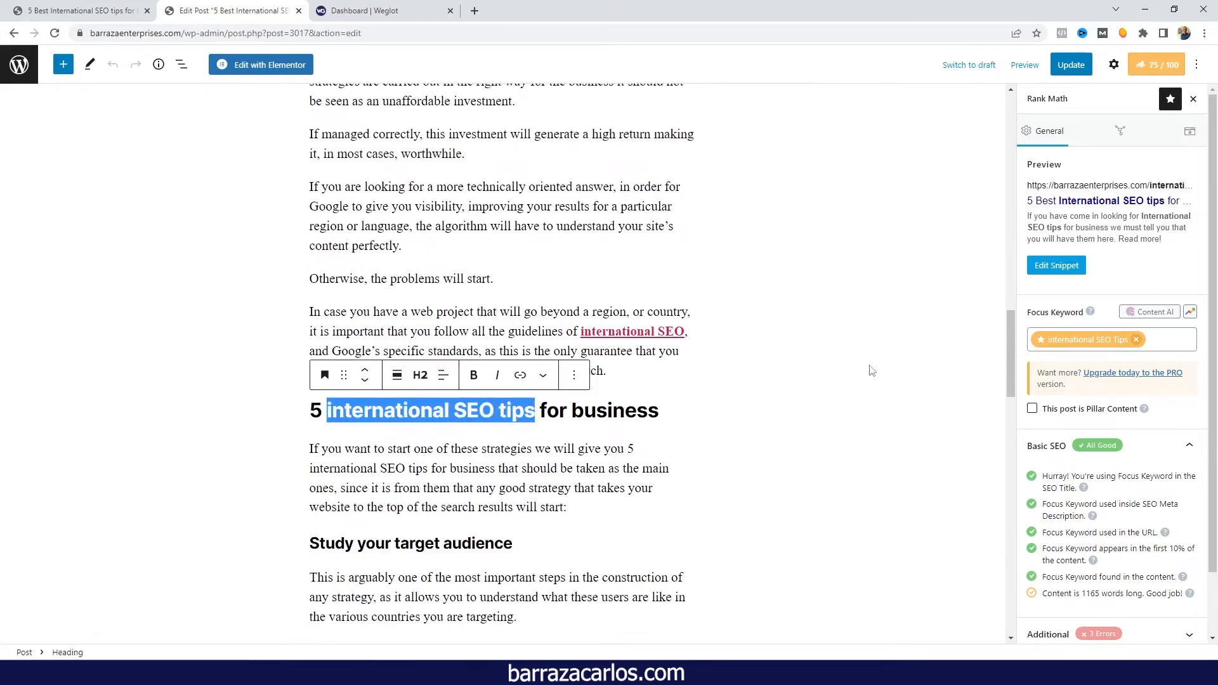
scroll(844, 355, "up", 12)
scroll(854, 362, "up", 2)
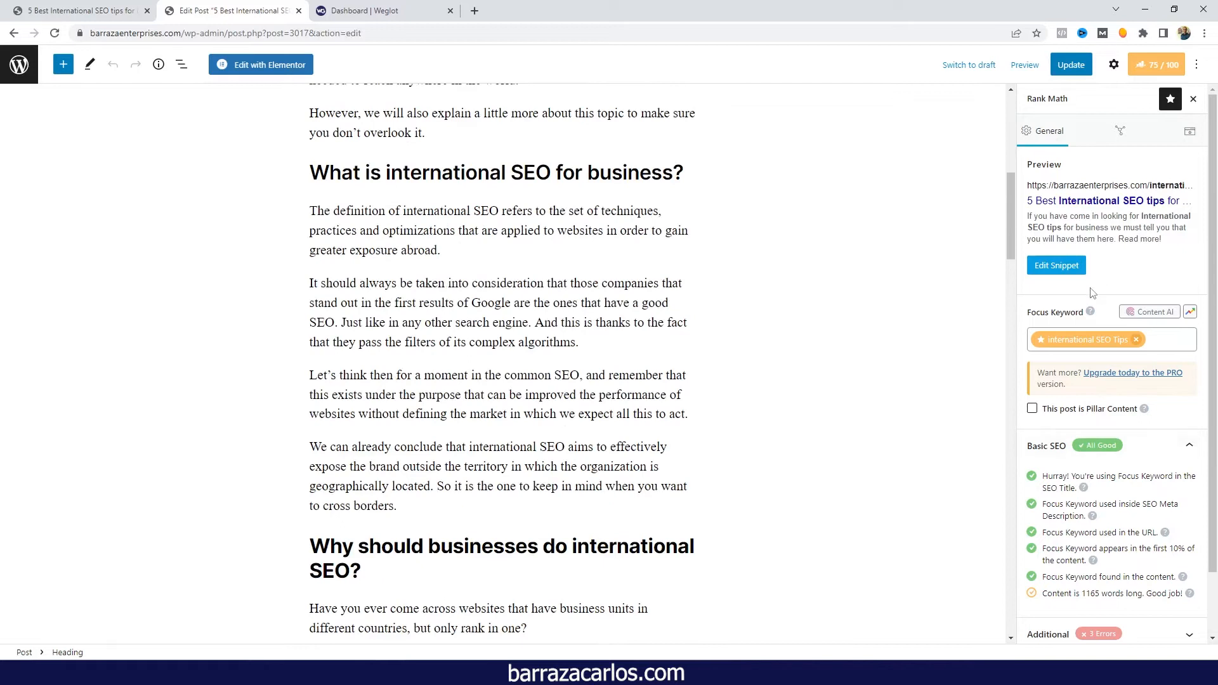
scroll(1079, 438, "down", 1)
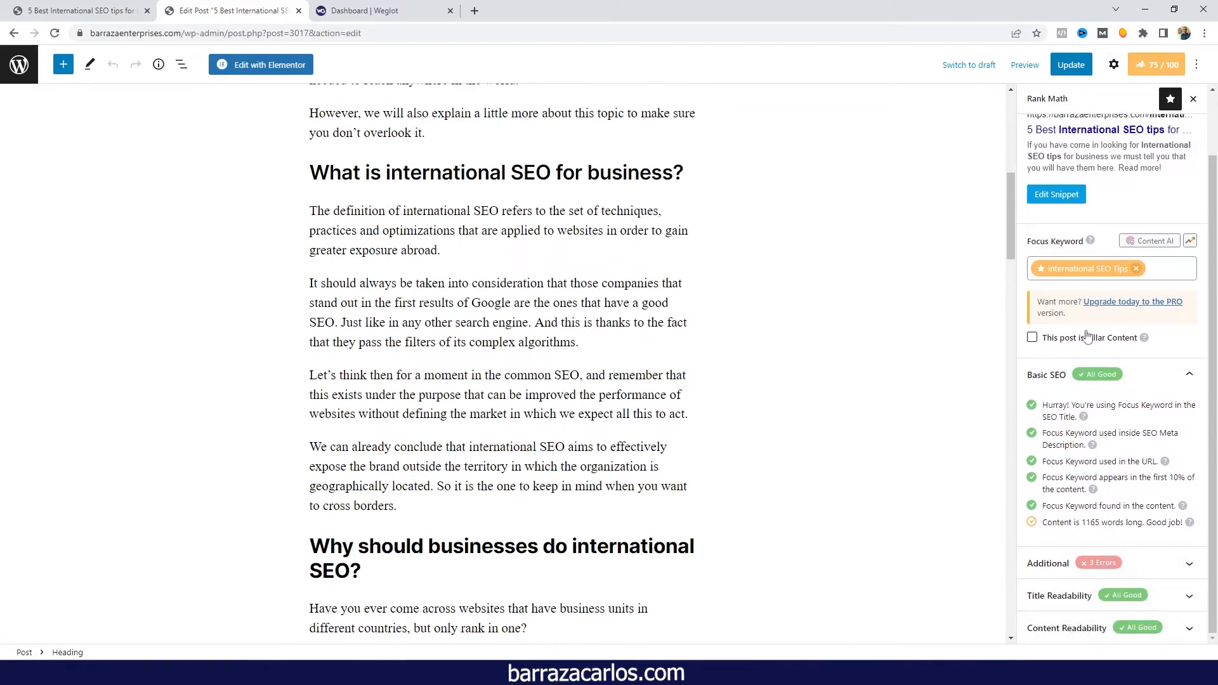
scroll(849, 251, "up", 7)
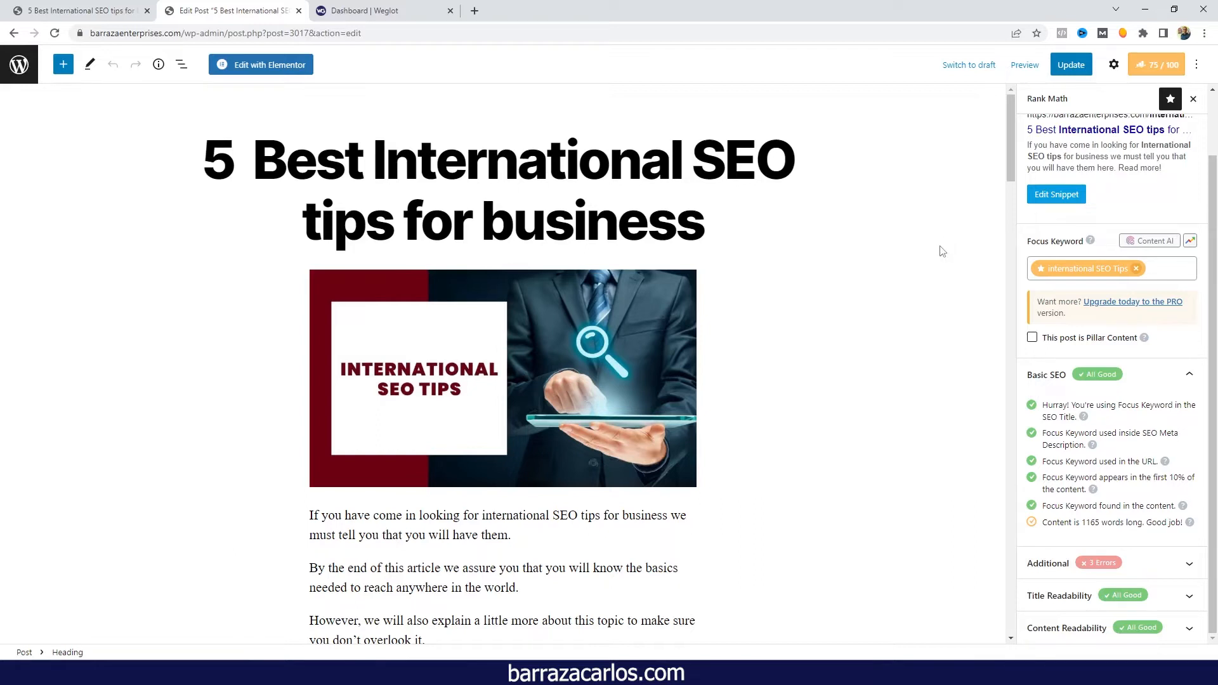
- Check the alt text of the post's first image in its block settings
left_click(568, 379)
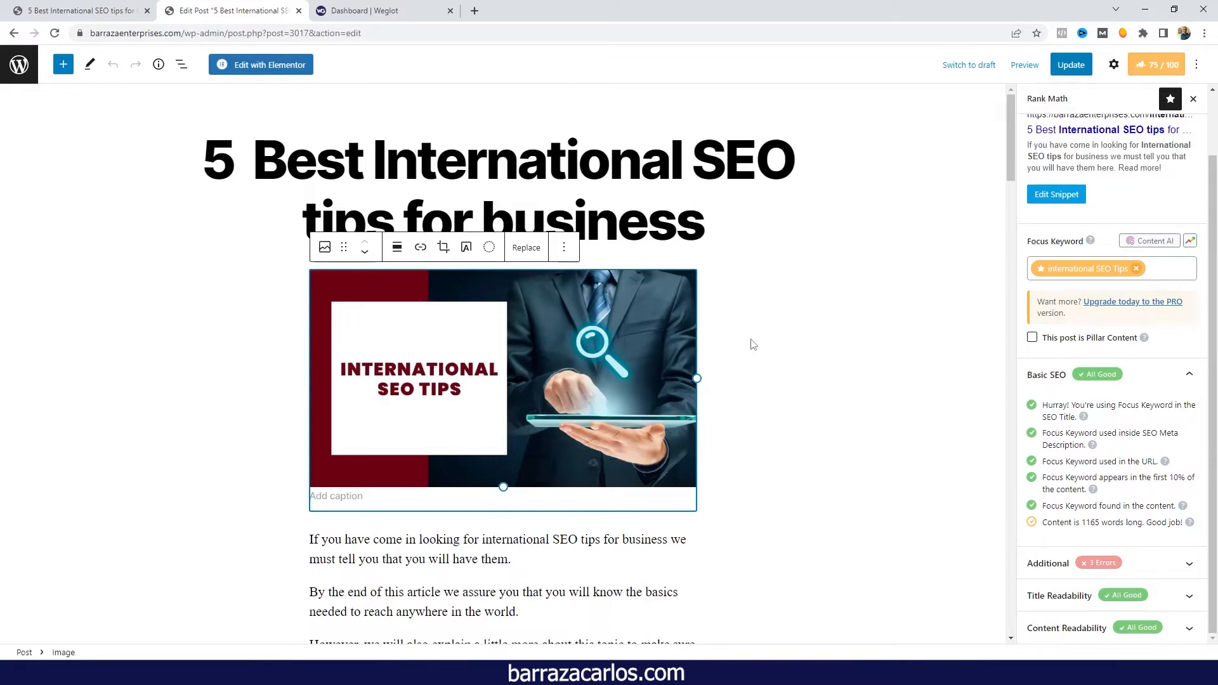
left_click(1114, 65)
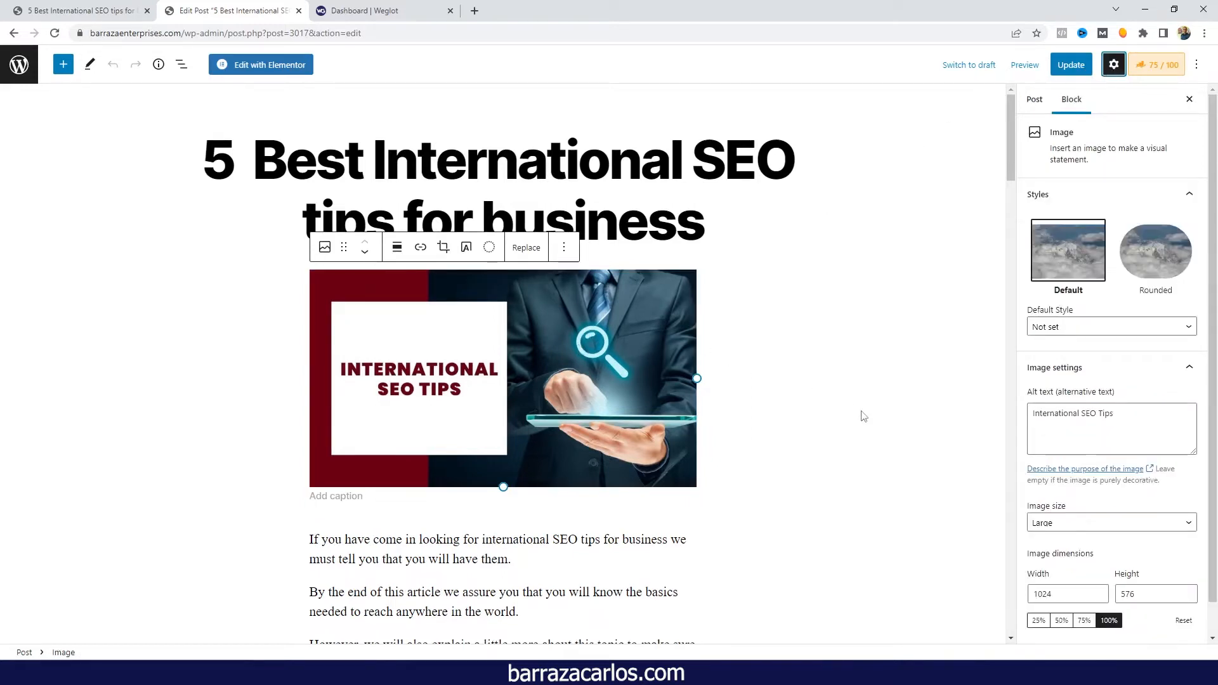
left_click_drag(1131, 417, 1033, 416)
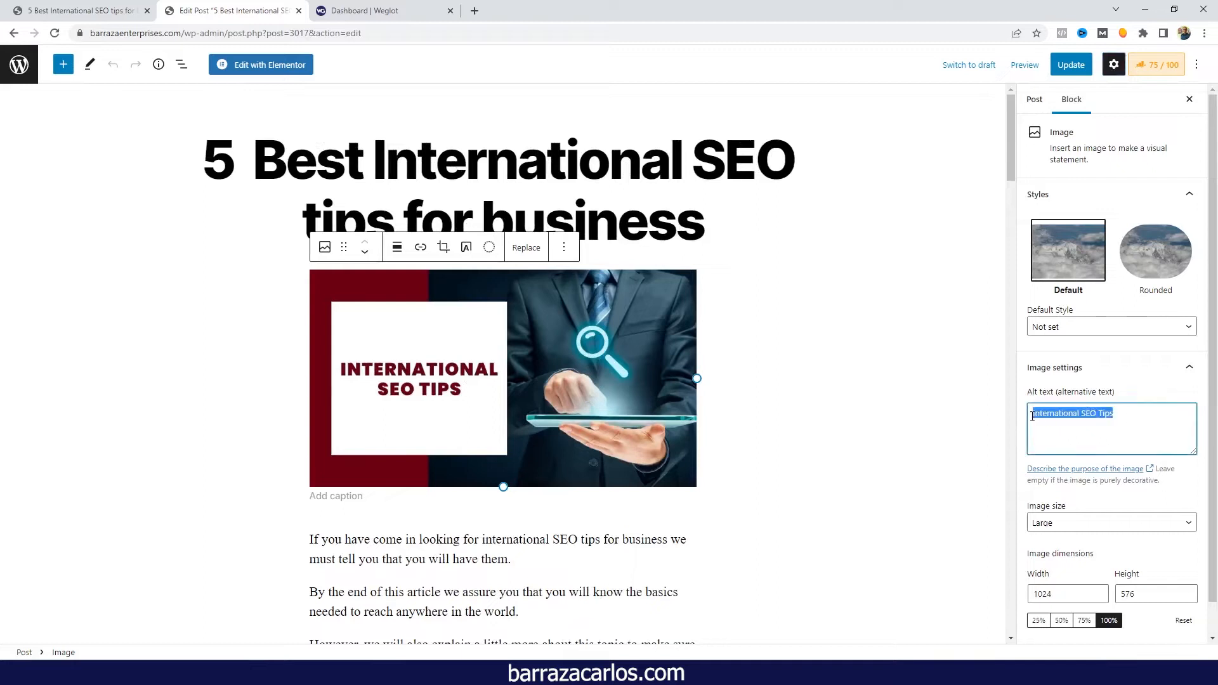
left_click(756, 380)
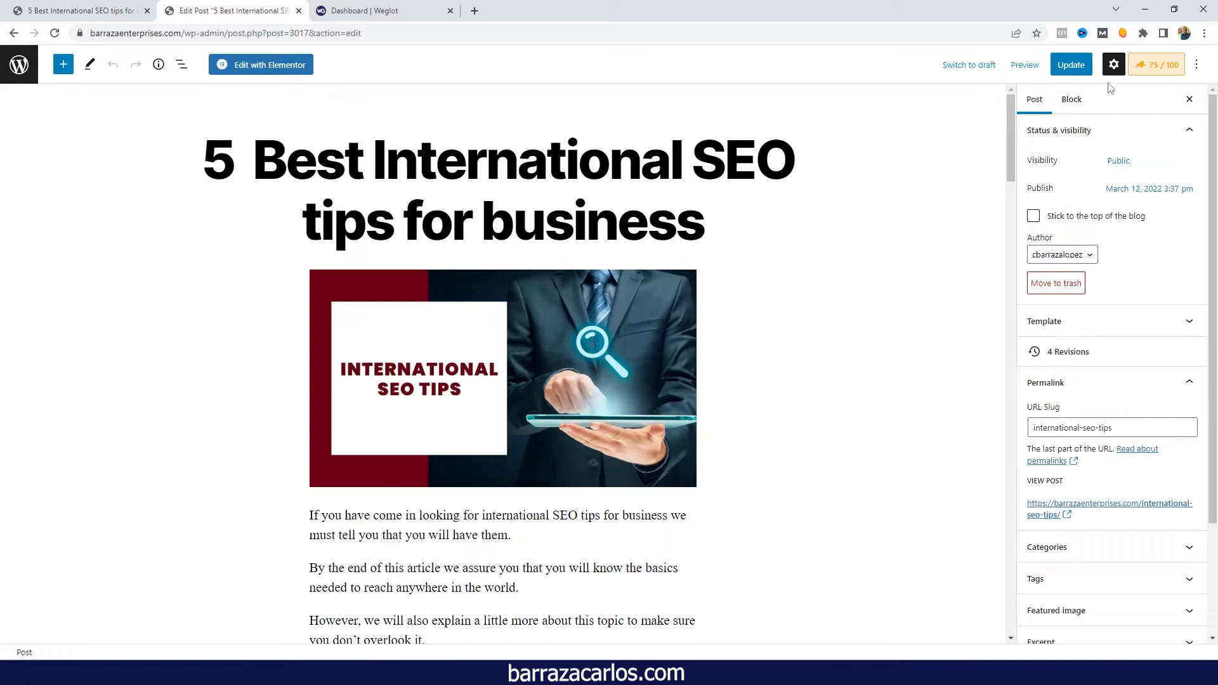
- Open the live post from its permalink, switch the page to Spanish and review the translated title, image and introduction
left_click(1067, 517)
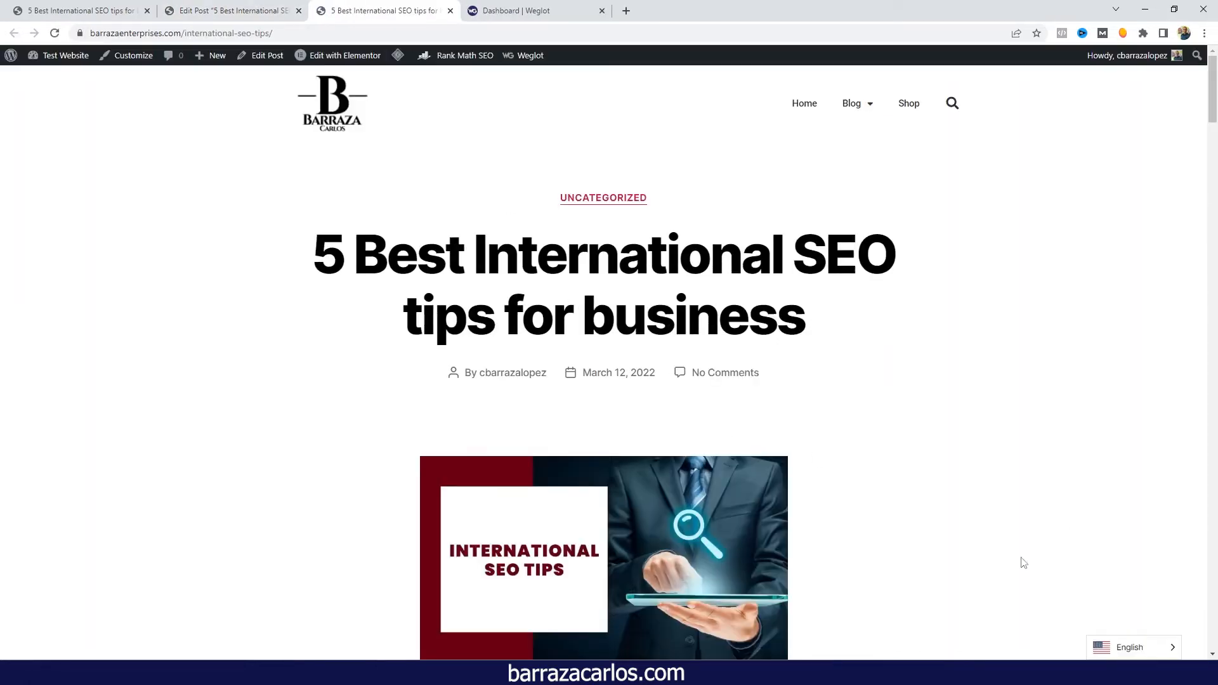
left_click(1133, 631)
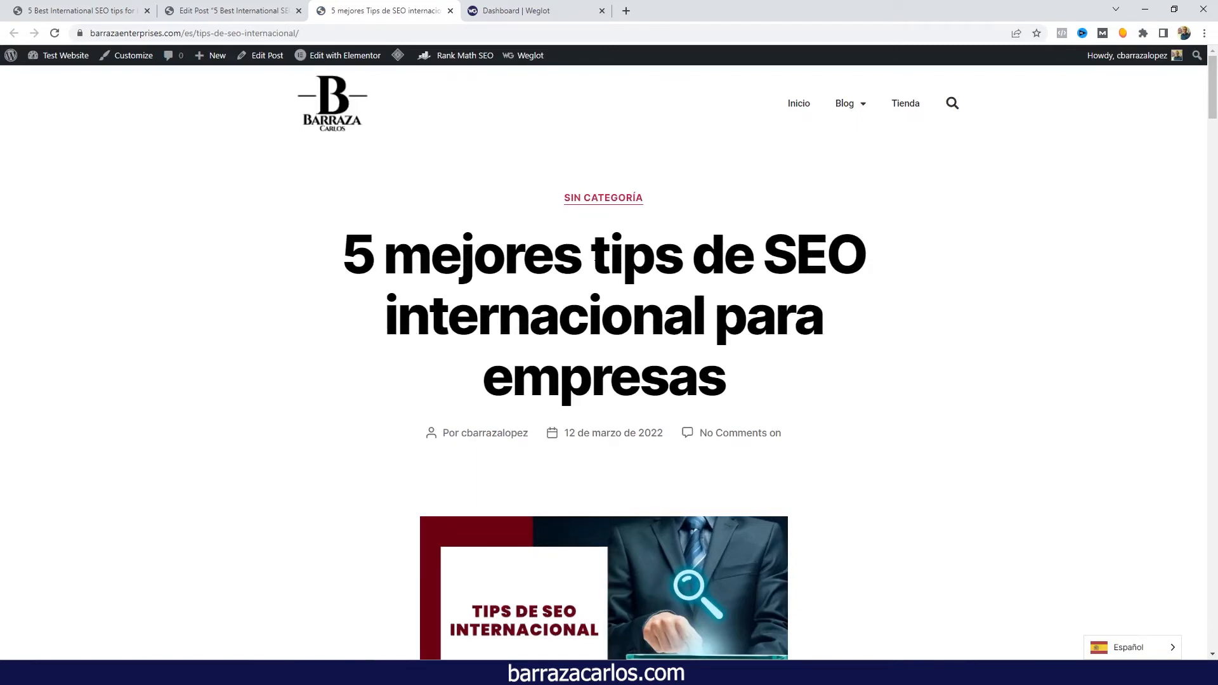
scroll(594, 257, "down", 4)
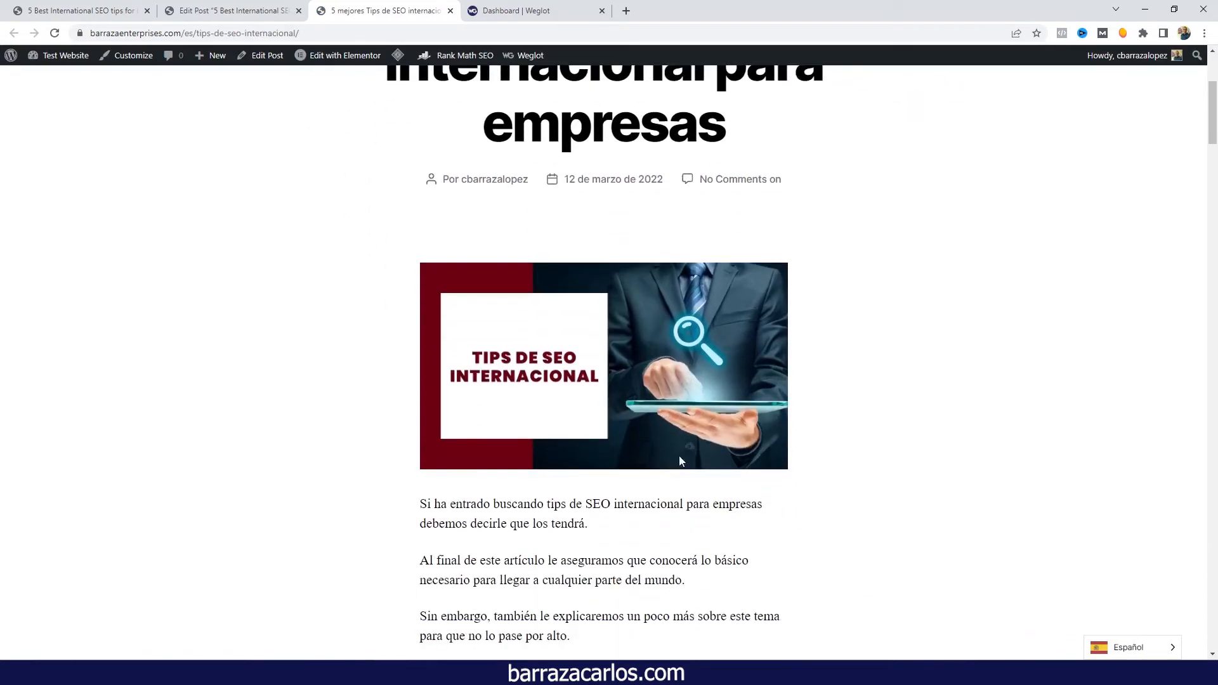
- Switch to the Weglot dashboard, start the Visual Editor for translations and go to the international SEO tips post in it
left_click(532, 9)
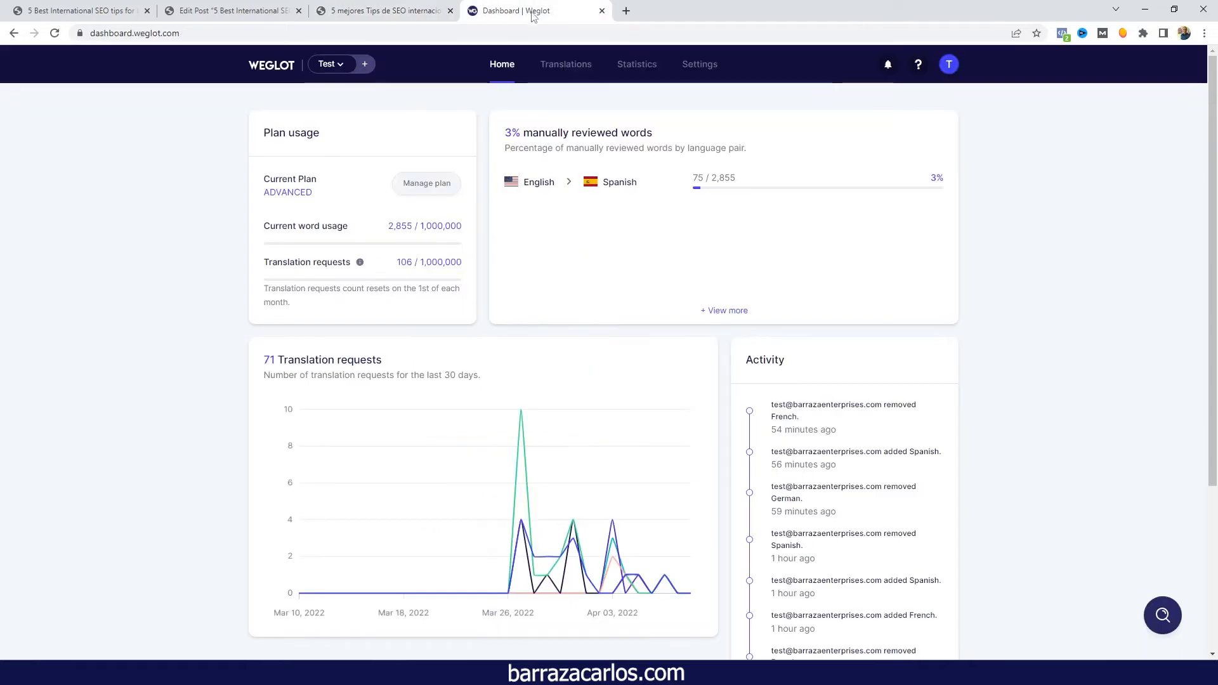
left_click(585, 71)
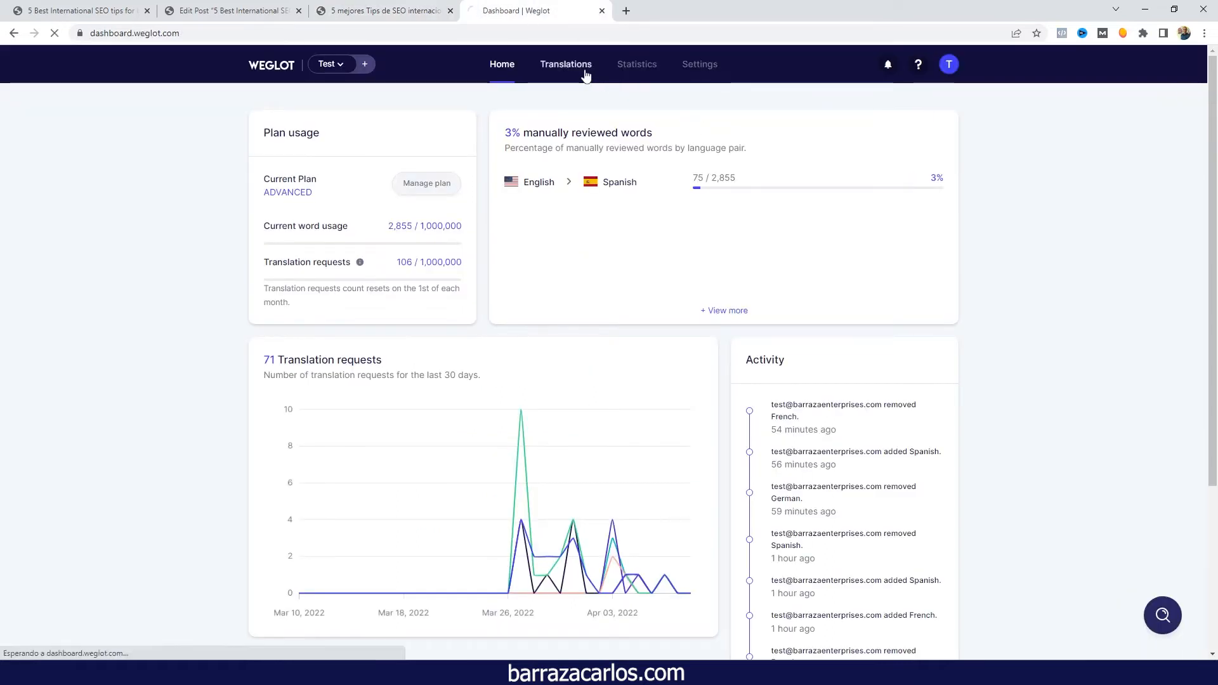
left_click(554, 103)
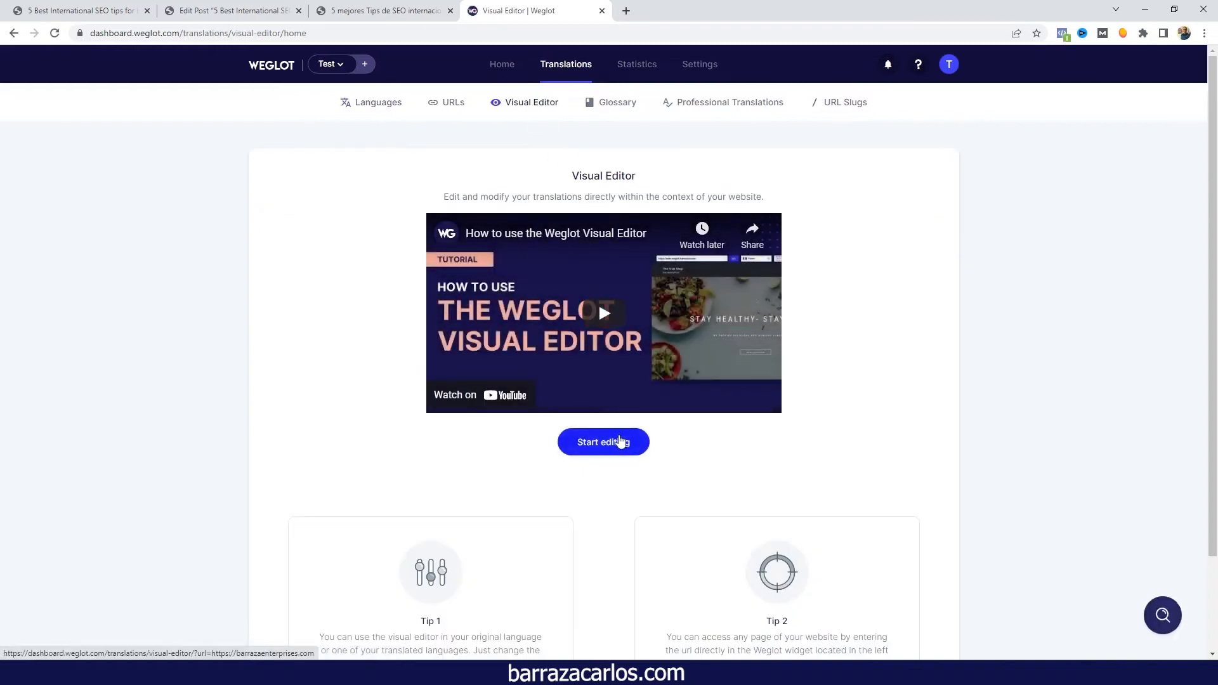
left_click(620, 440)
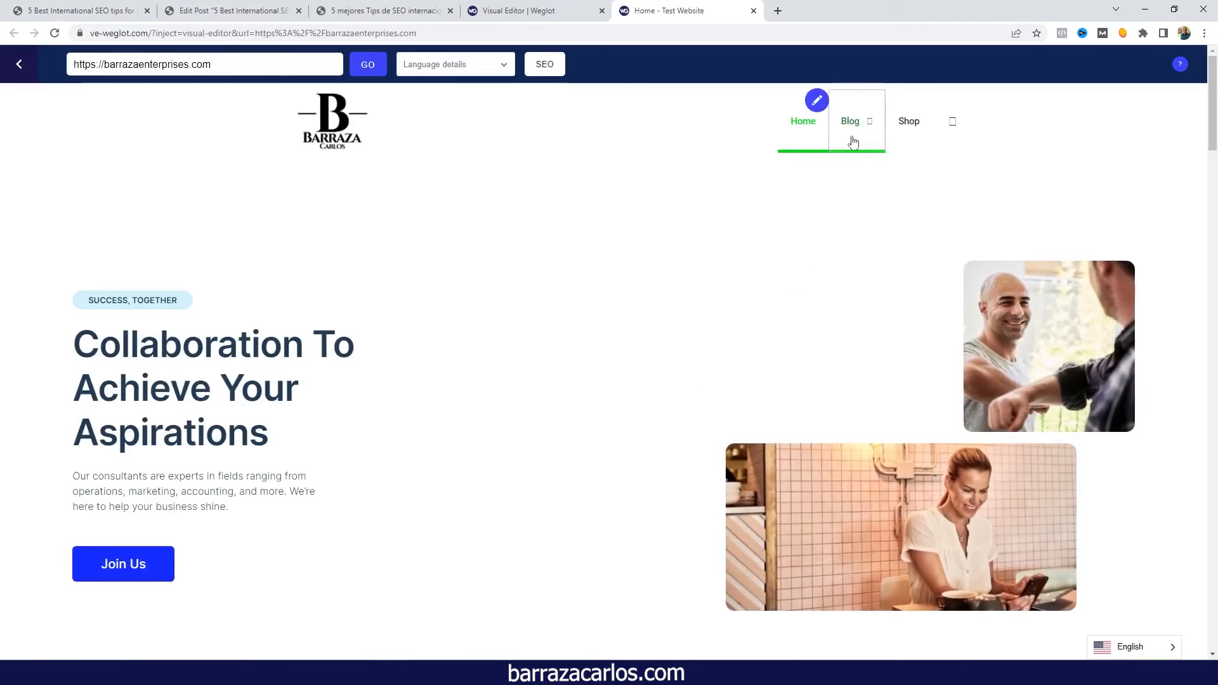
mouse_move(851, 128)
left_click(857, 167)
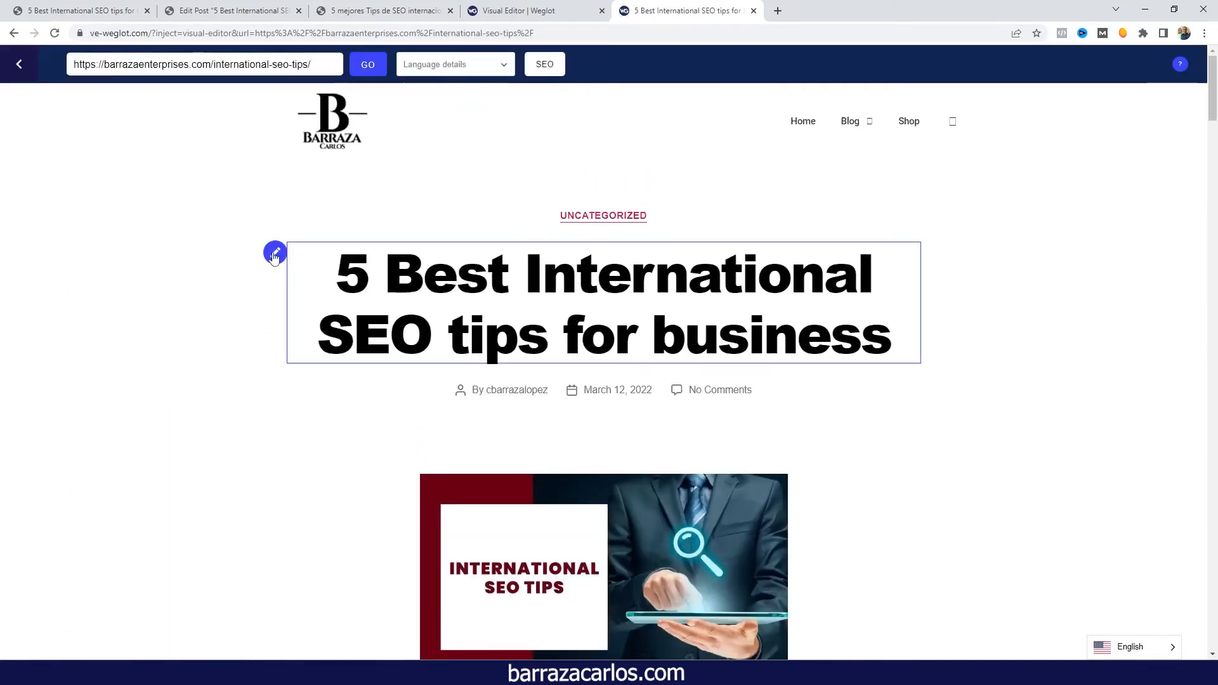
- Review the Spanish translation of the post title, highlighting the keyword "tips de SEO internacional", and confirm the translation dialog
left_click(275, 253)
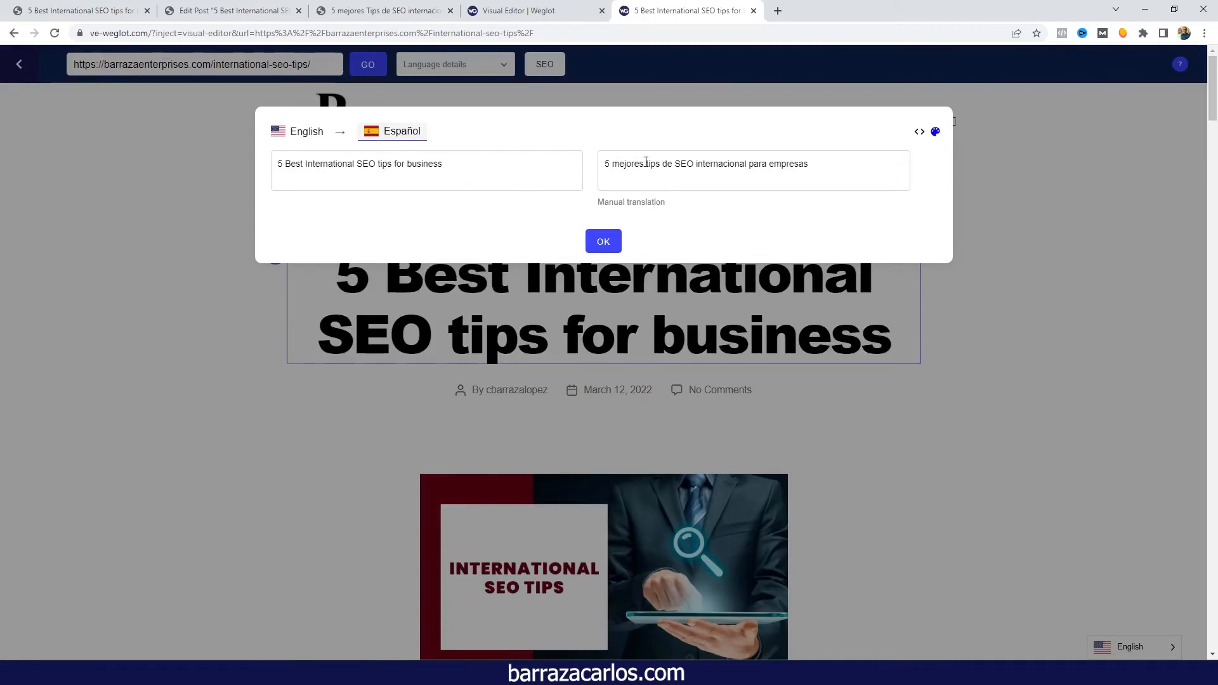
left_click_drag(645, 164, 749, 170)
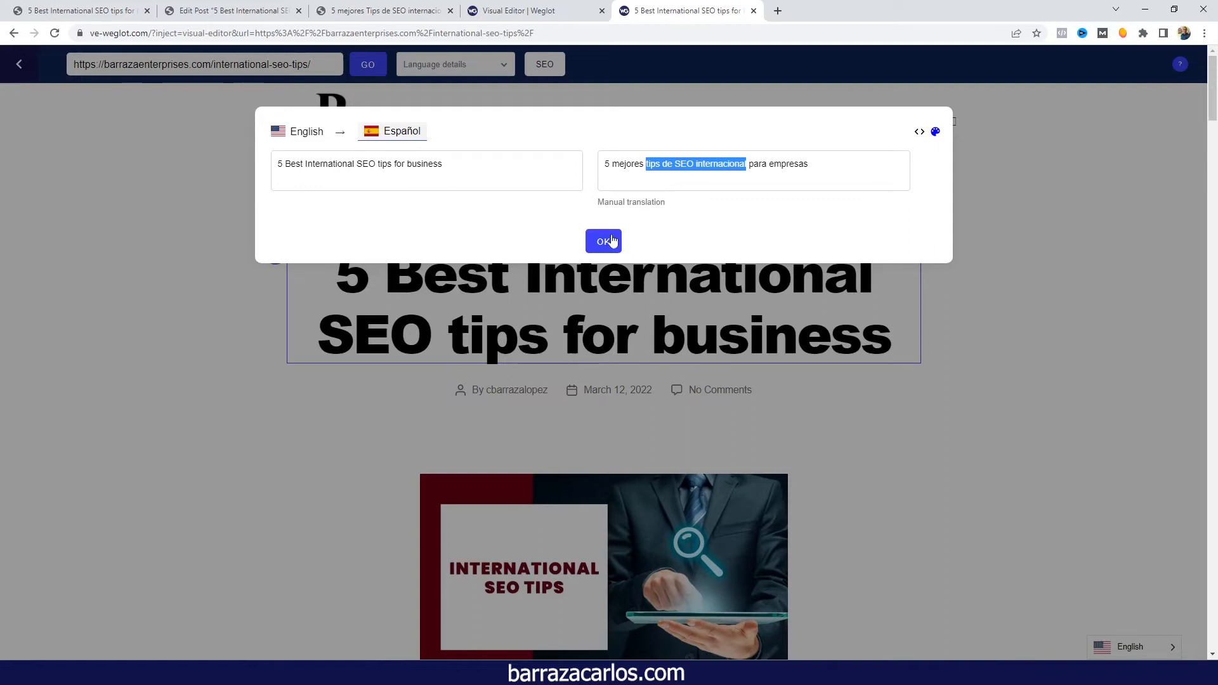
left_click(606, 241)
scroll(662, 213, "down", 3)
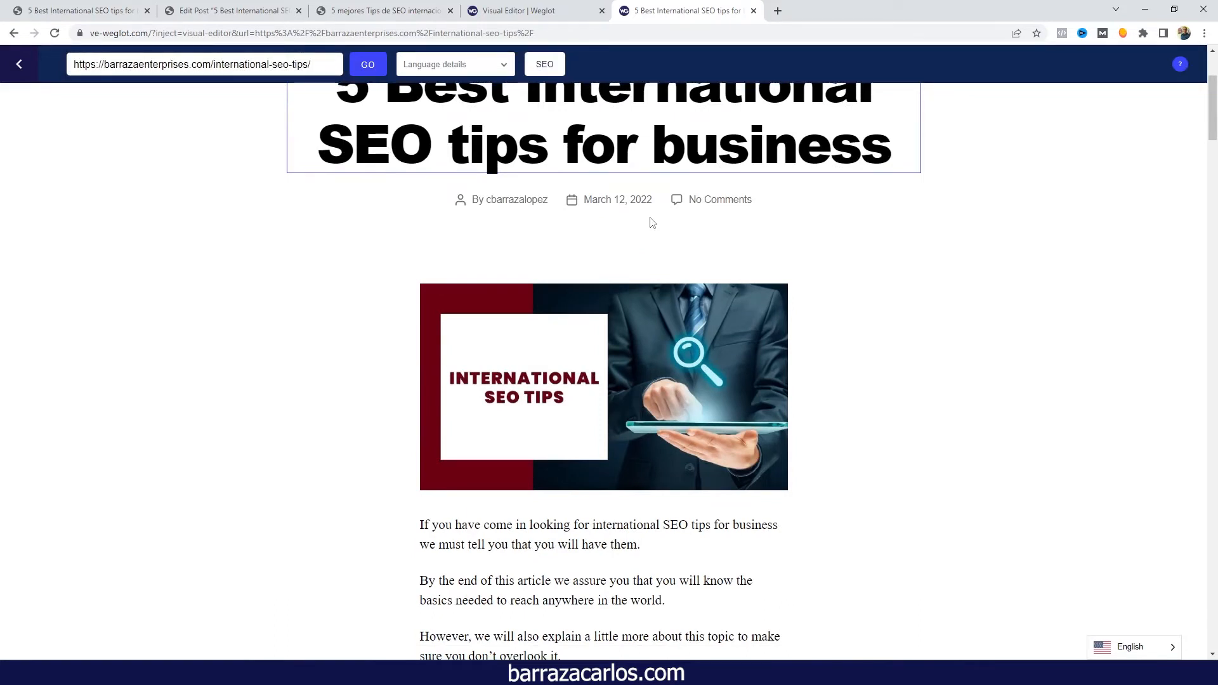
- Open the translation of the post's first image, highlight its Spanish alt text "Tips de SEO internacional", and confirm the dialog
mouse_move(610, 372)
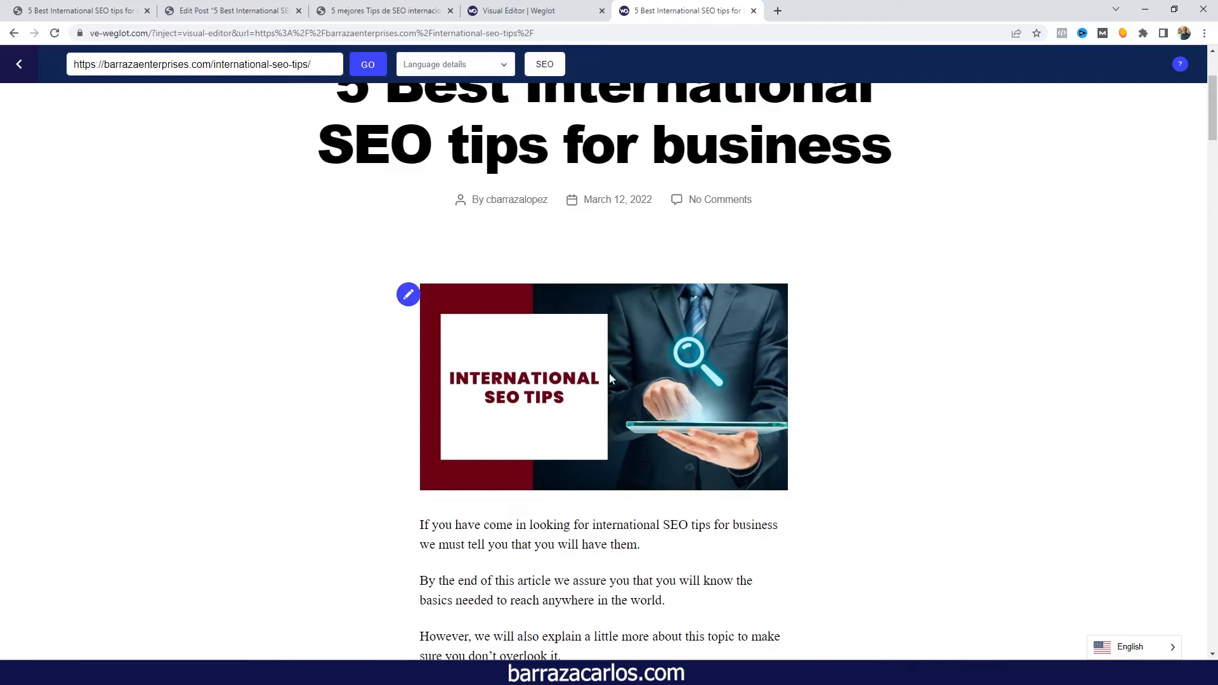
left_click(407, 294)
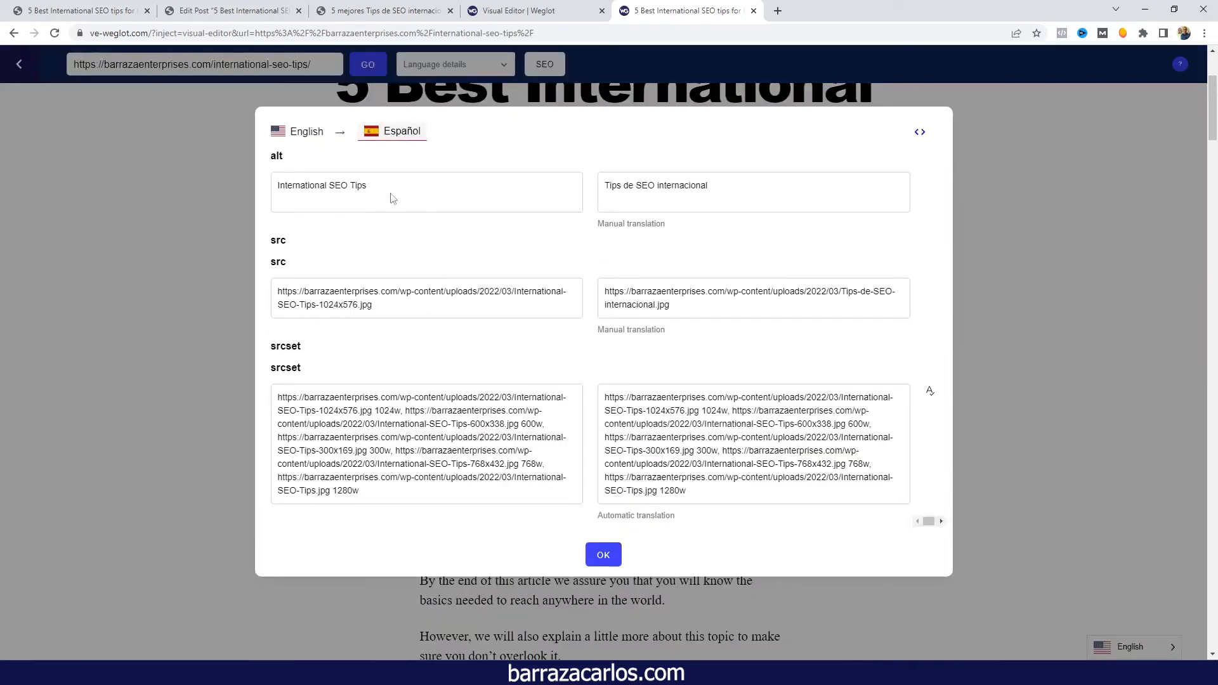
left_click_drag(704, 186, 601, 185)
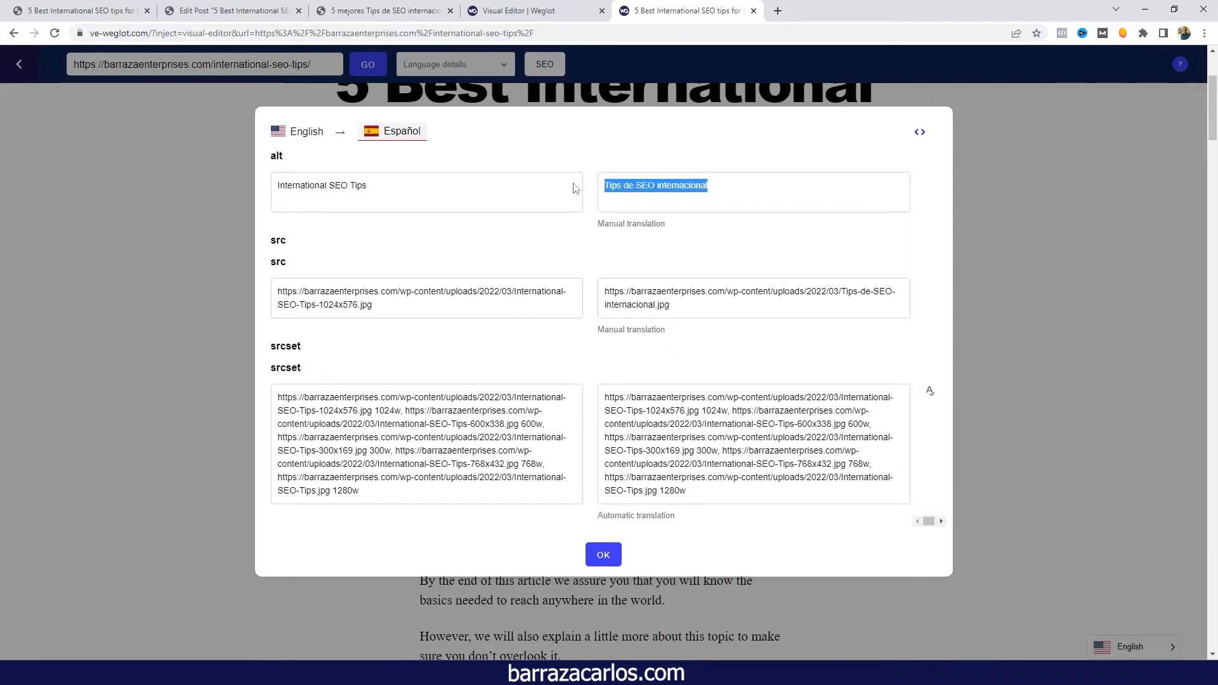
left_click(606, 557)
- Open the page's SEO translations, highlight the keyword in the Spanish meta title and meta description, and confirm the dialog
scroll(617, 311, "up", 3)
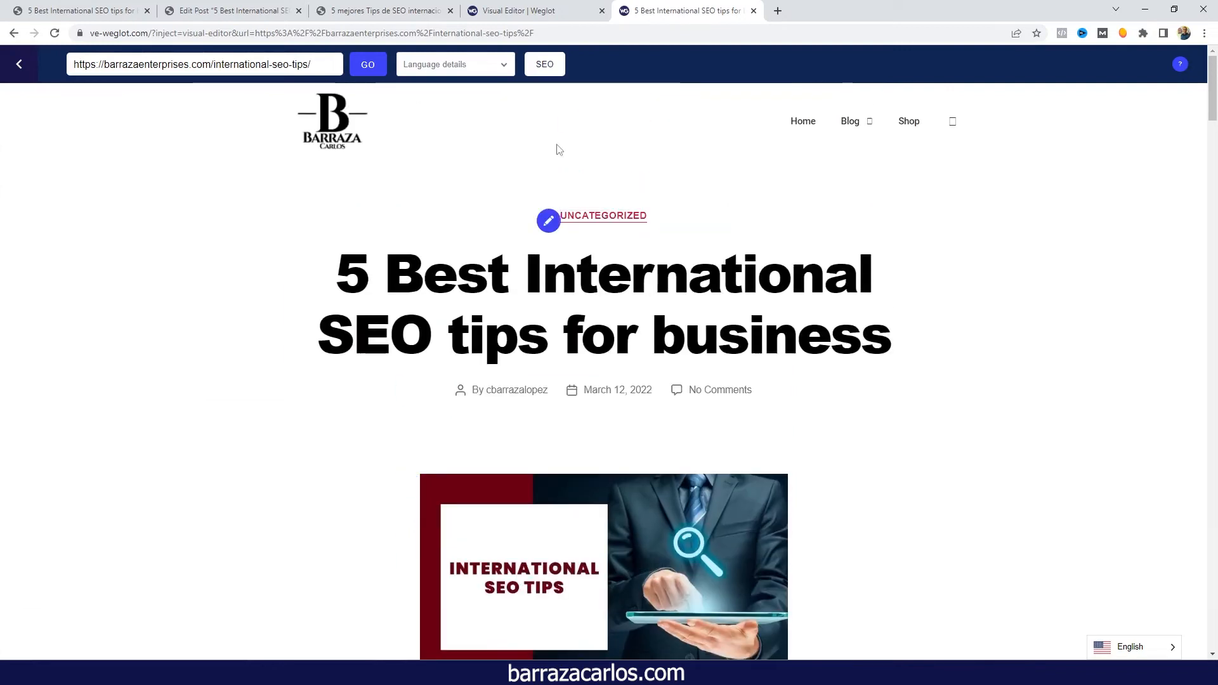
left_click(550, 66)
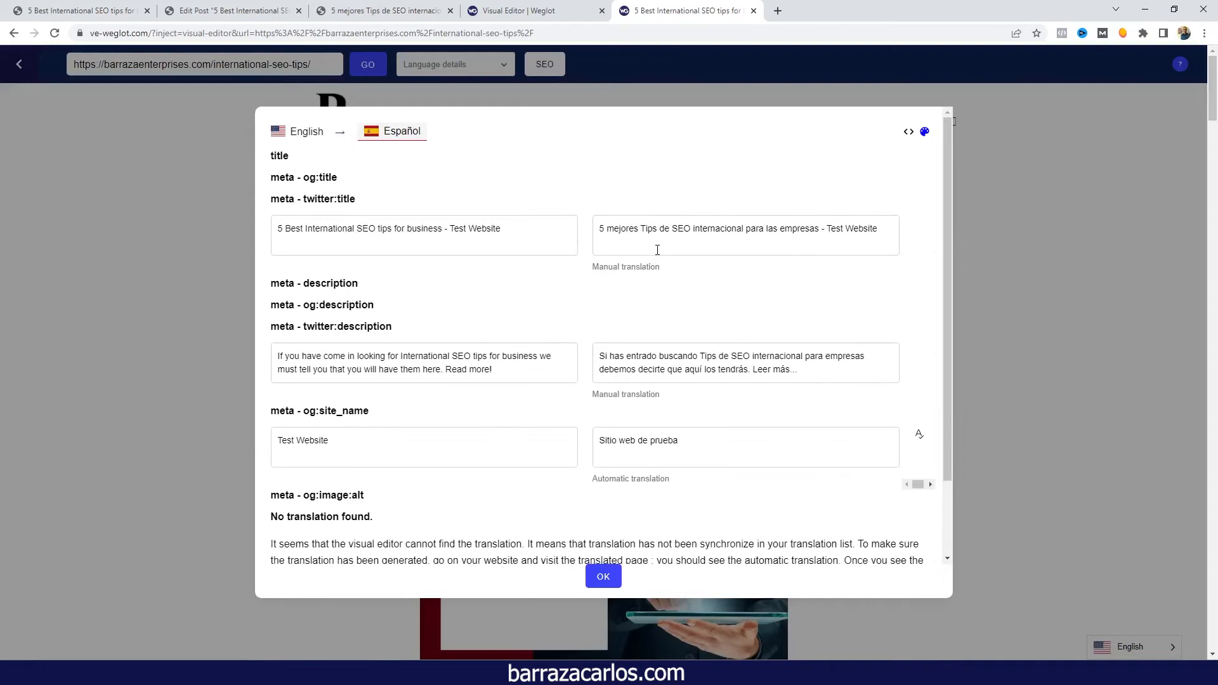
left_click_drag(601, 230, 821, 229)
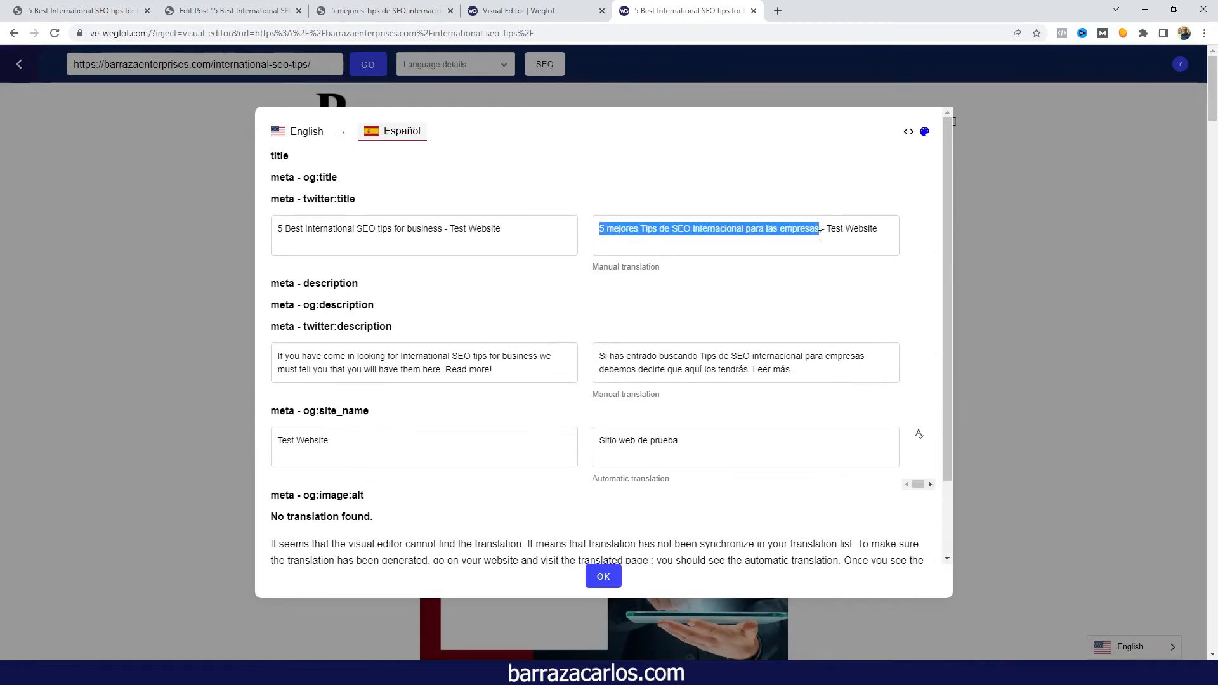
left_click(645, 229)
left_click_drag(645, 230, 744, 233)
left_click(694, 370)
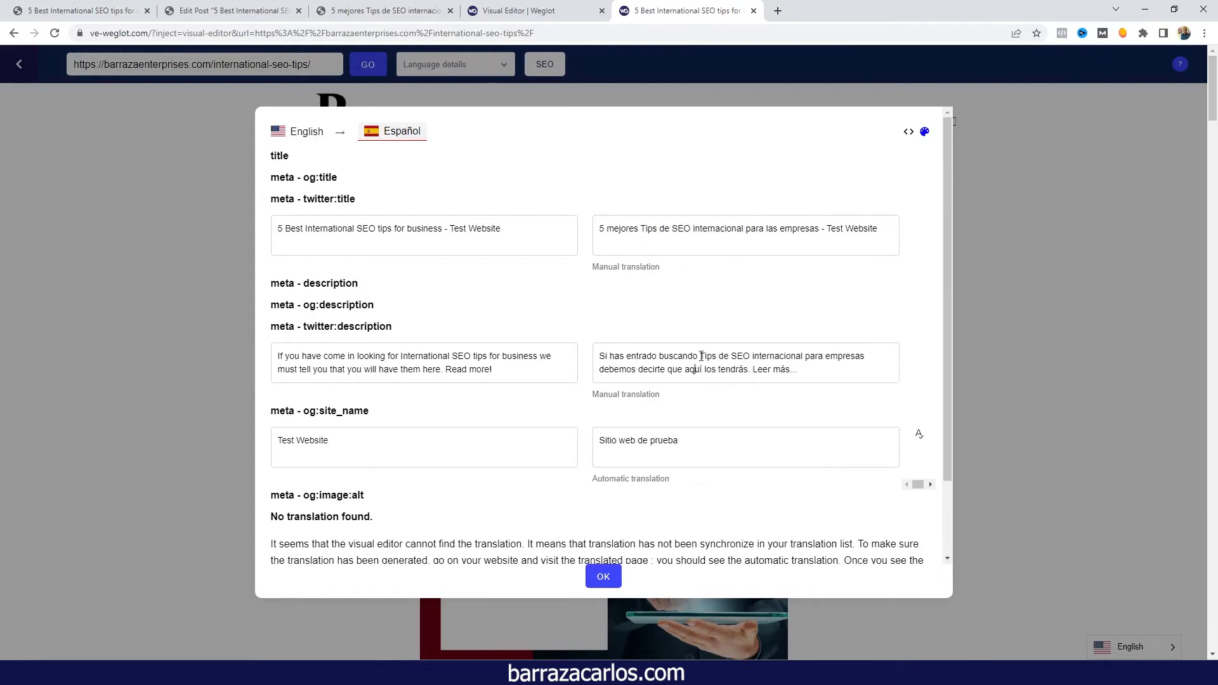
left_click_drag(702, 357, 803, 359)
left_click(709, 379)
left_click(603, 577)
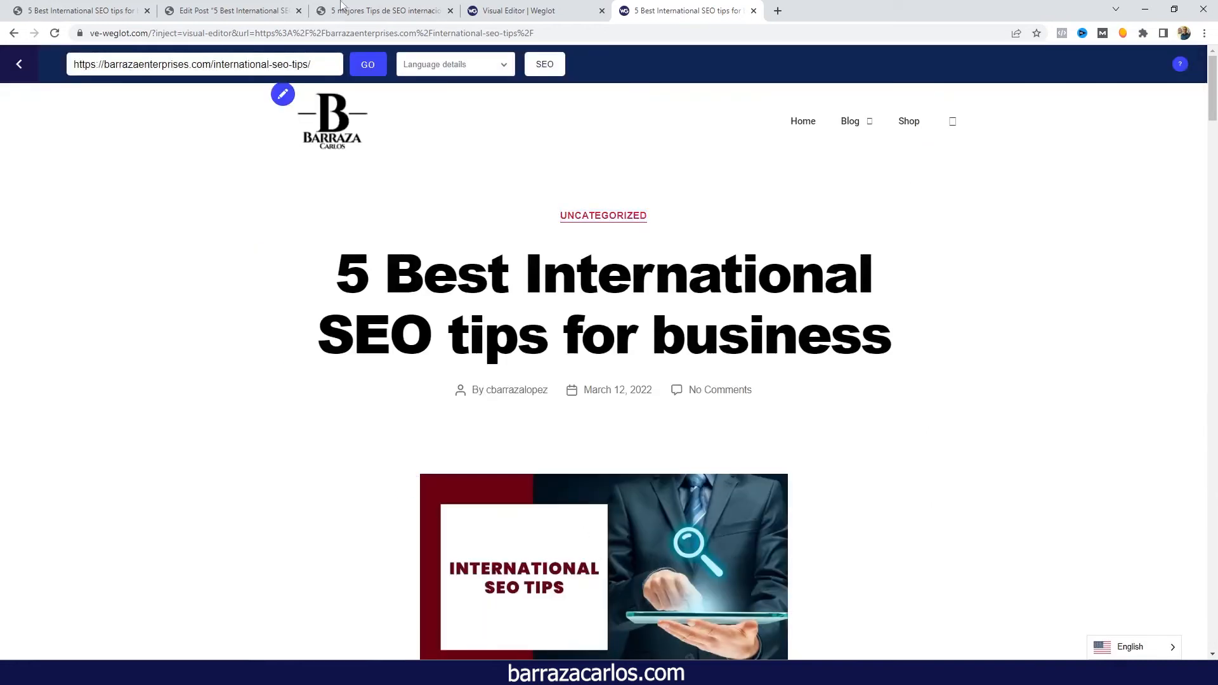
- On the live post, compare the Spanish and English URL slugs by switching to English and back to Spanish, highlighting the Spanish slug
left_click(351, 10)
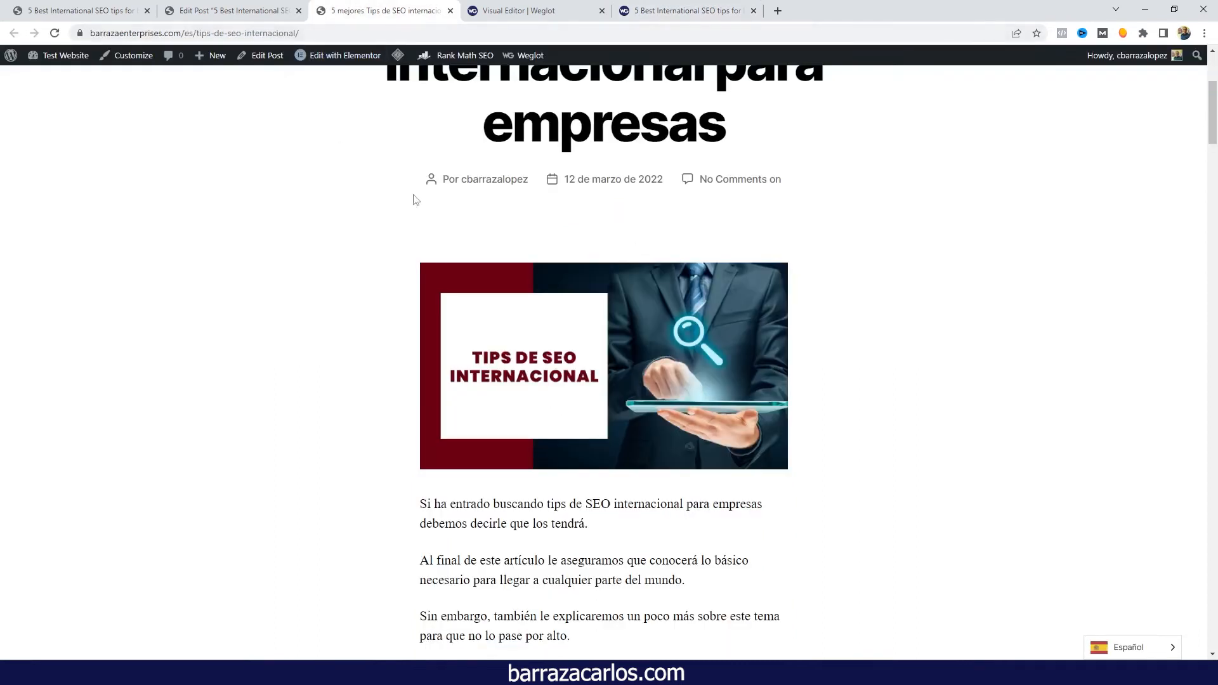
left_click_drag(327, 34, 195, 33)
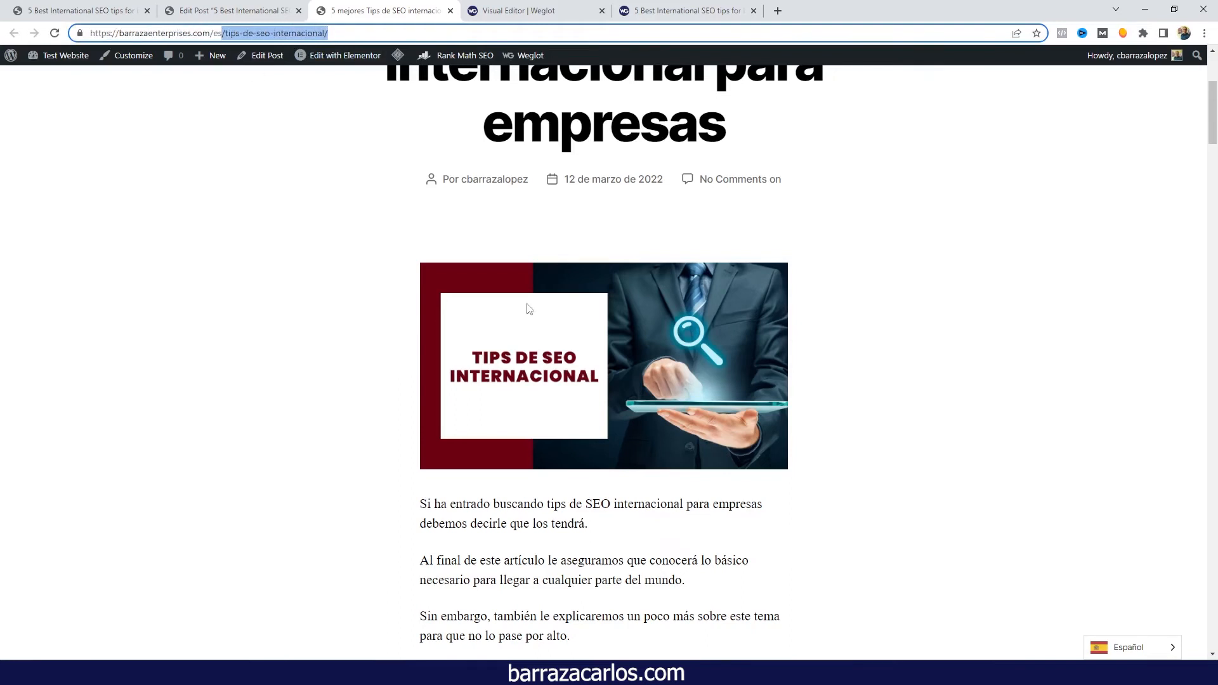
left_click(1120, 654)
left_click(1126, 629)
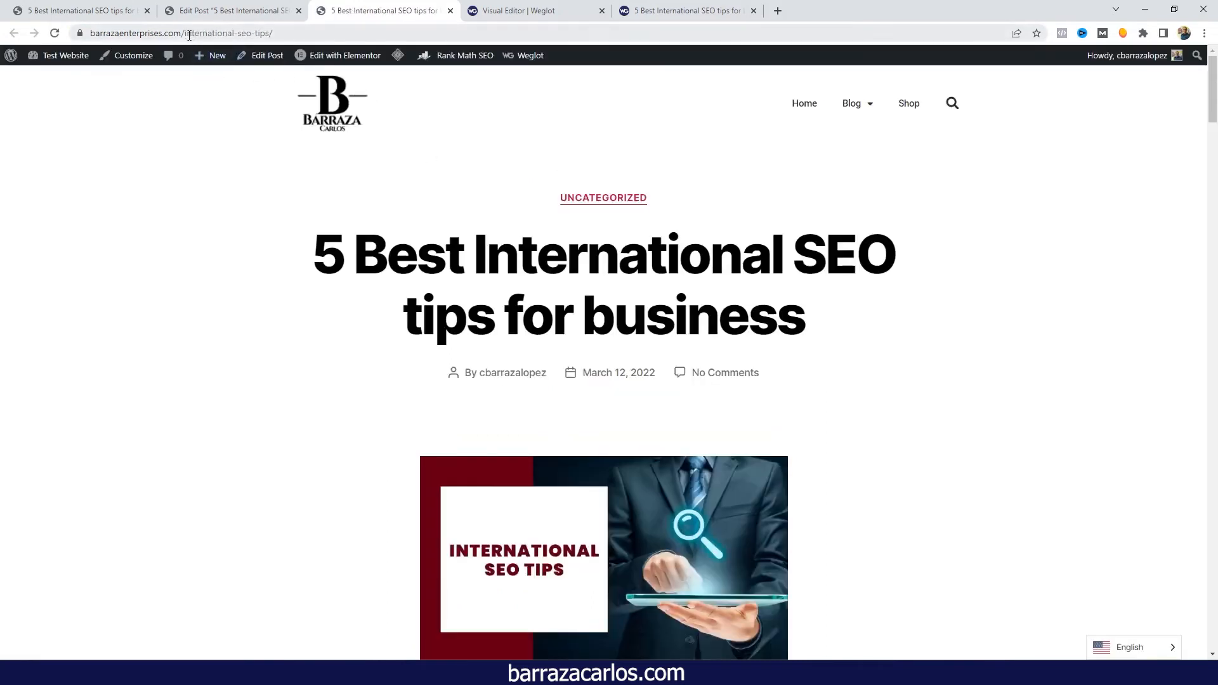
mouse_move(13, 45)
left_click(1123, 647)
left_click(1131, 623)
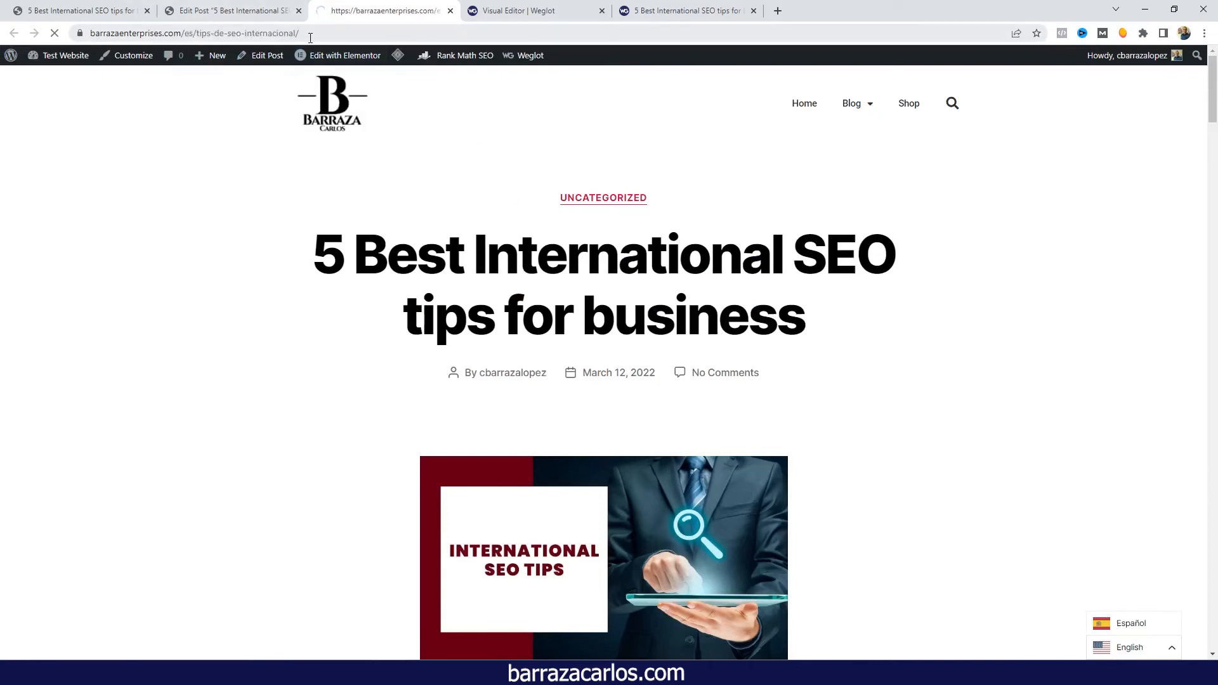
left_click_drag(314, 35, 197, 34)
mouse_move(322, 53)
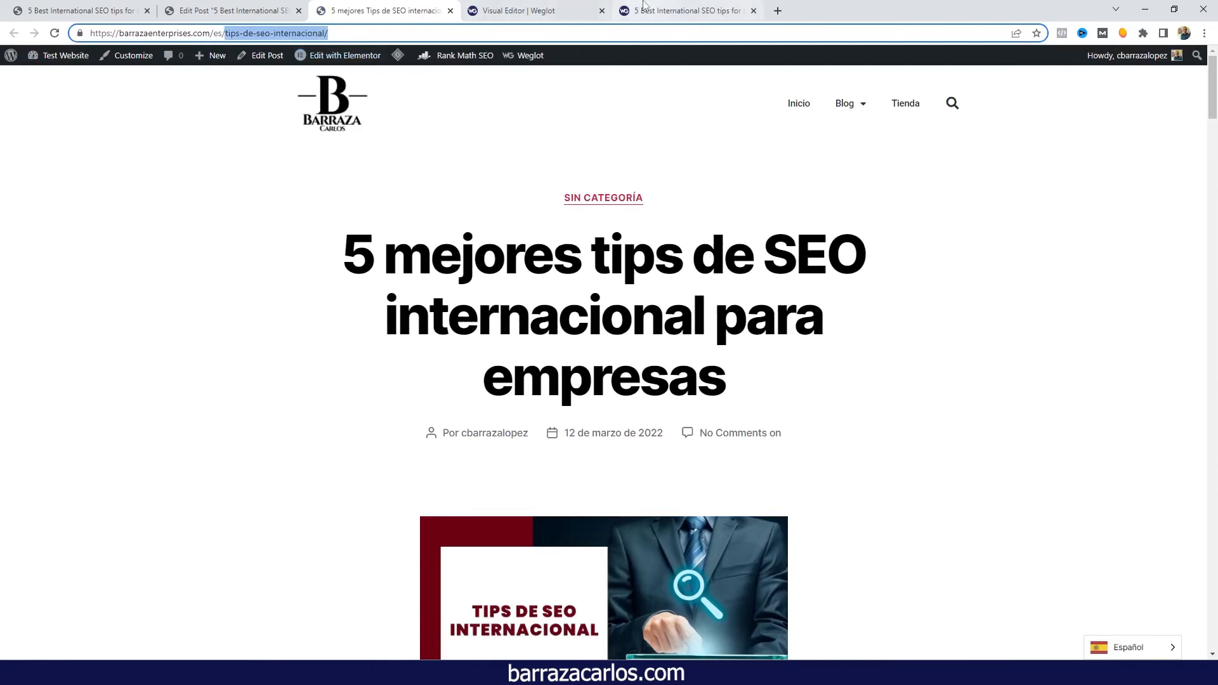
- Switch to the Weglot dashboard, open the Spanish URL slug translations and search them for "tips"
left_click(597, 7)
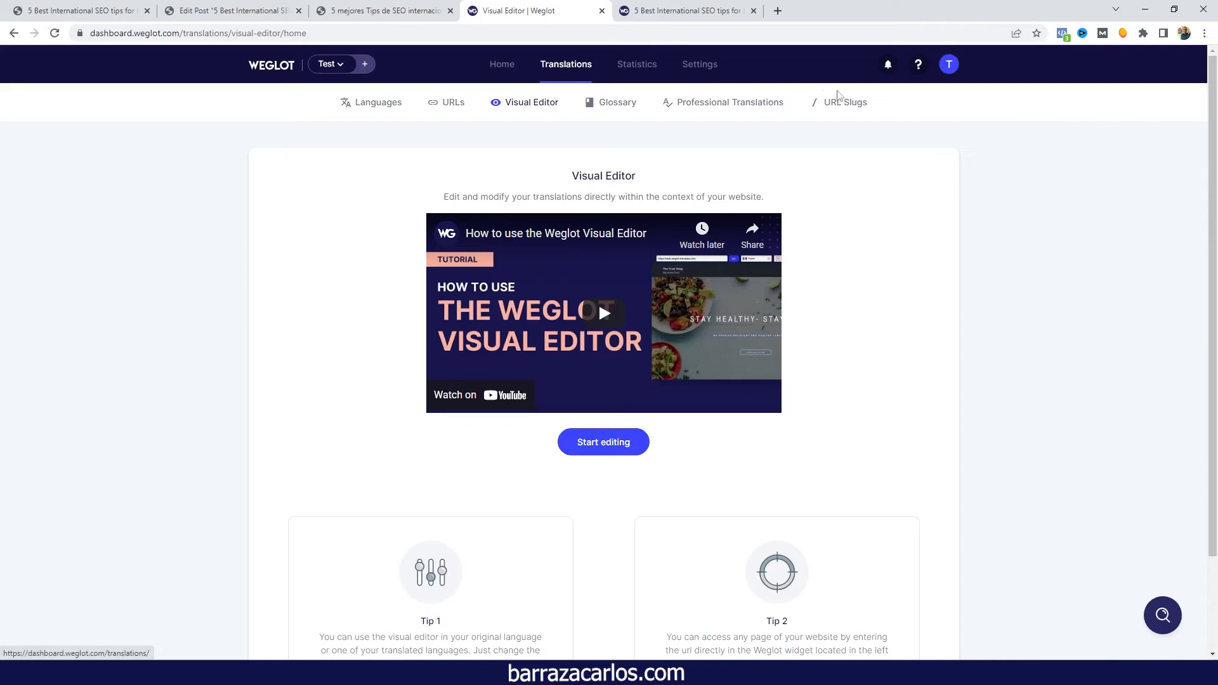
left_click(847, 103)
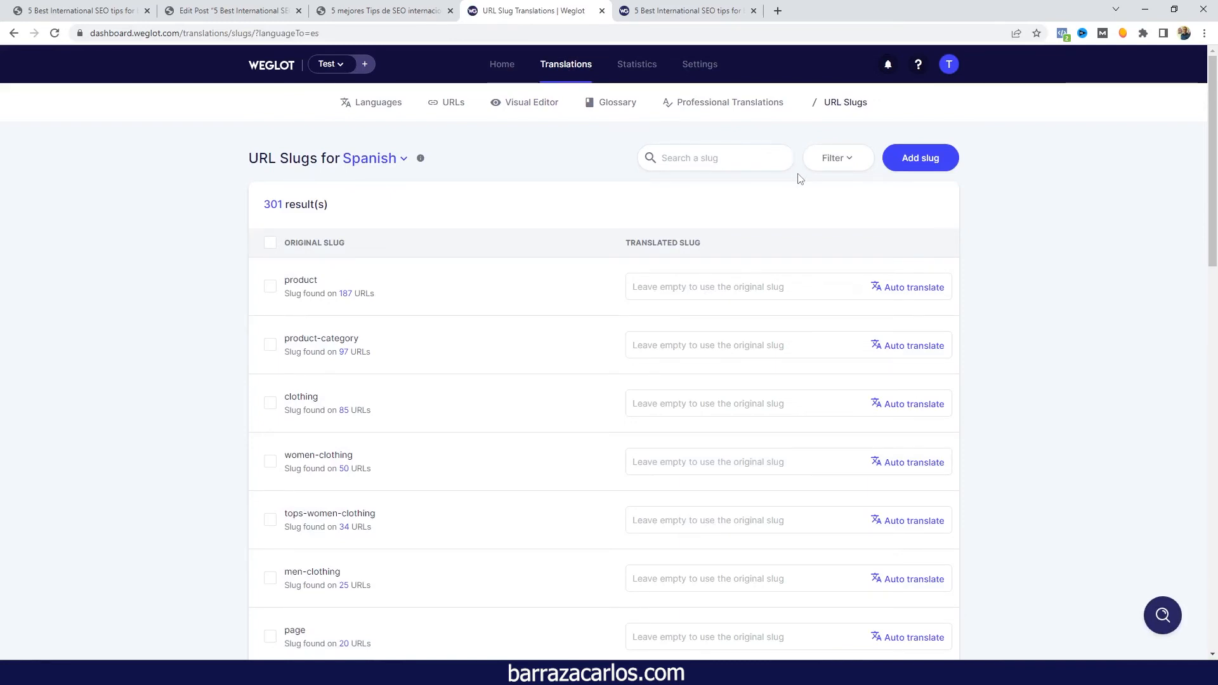
left_click(742, 162)
type("tips")
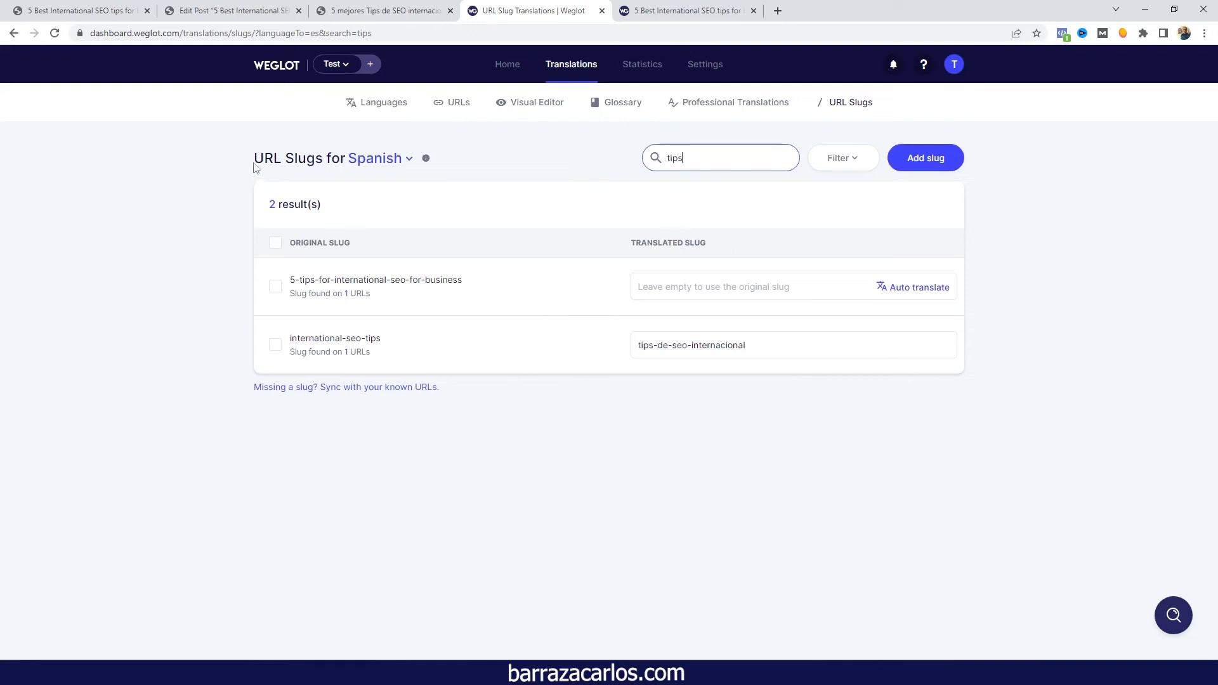
- Open the page source of the live Spanish post and highlight its title, meta description and og:locale value
left_click(384, 13)
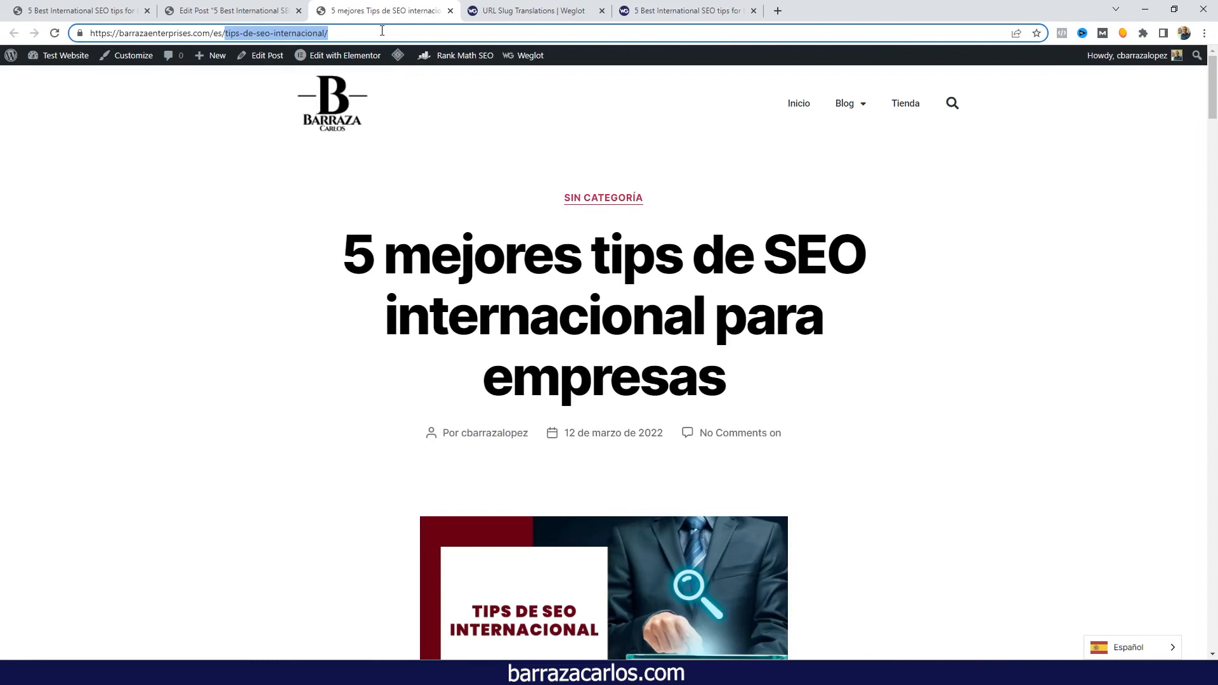
left_click(219, 274)
right_click(218, 271)
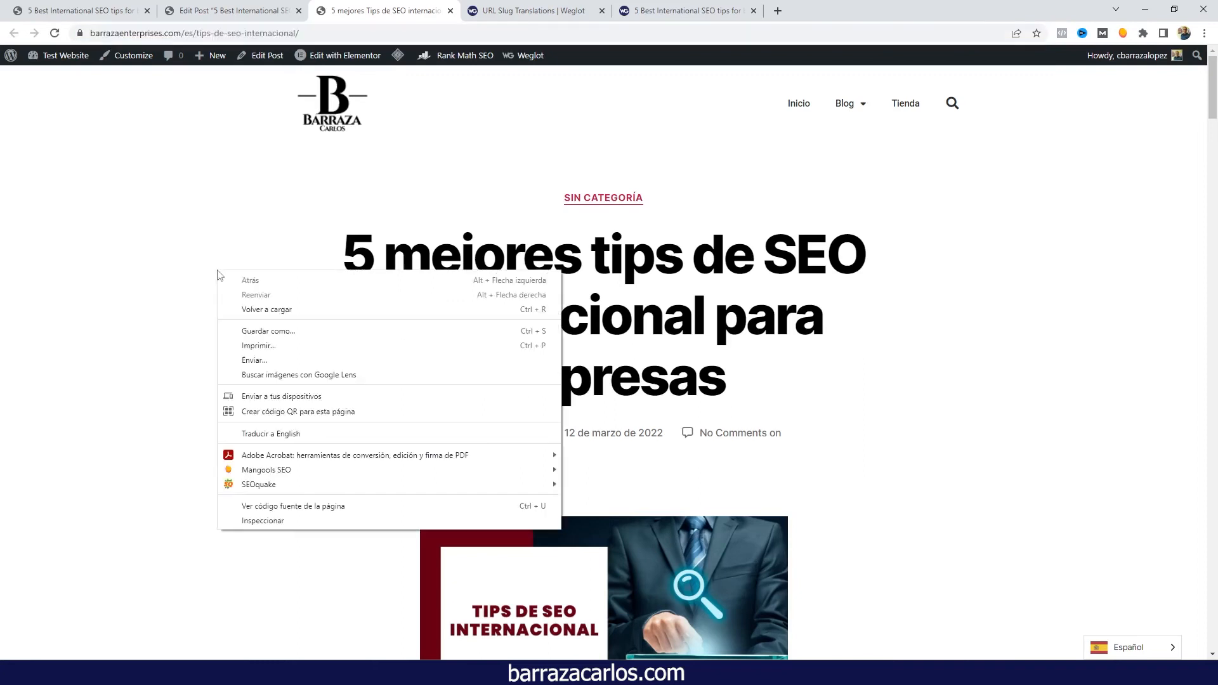
left_click(319, 507)
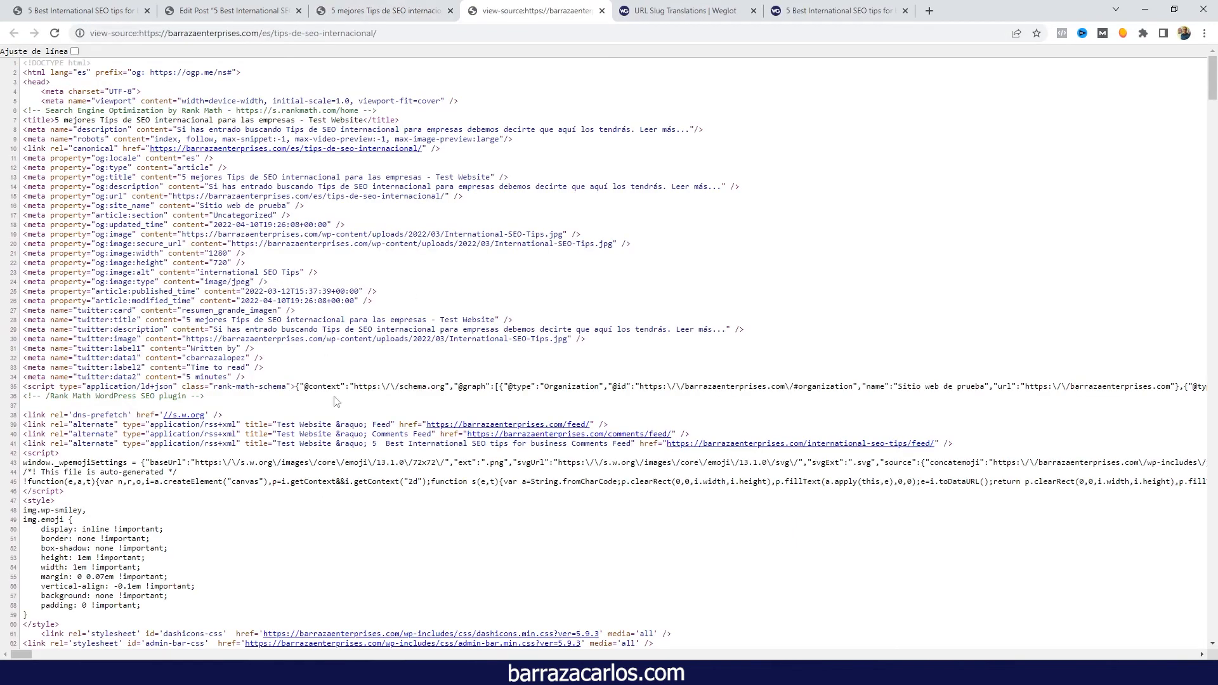
left_click_drag(57, 120, 366, 120)
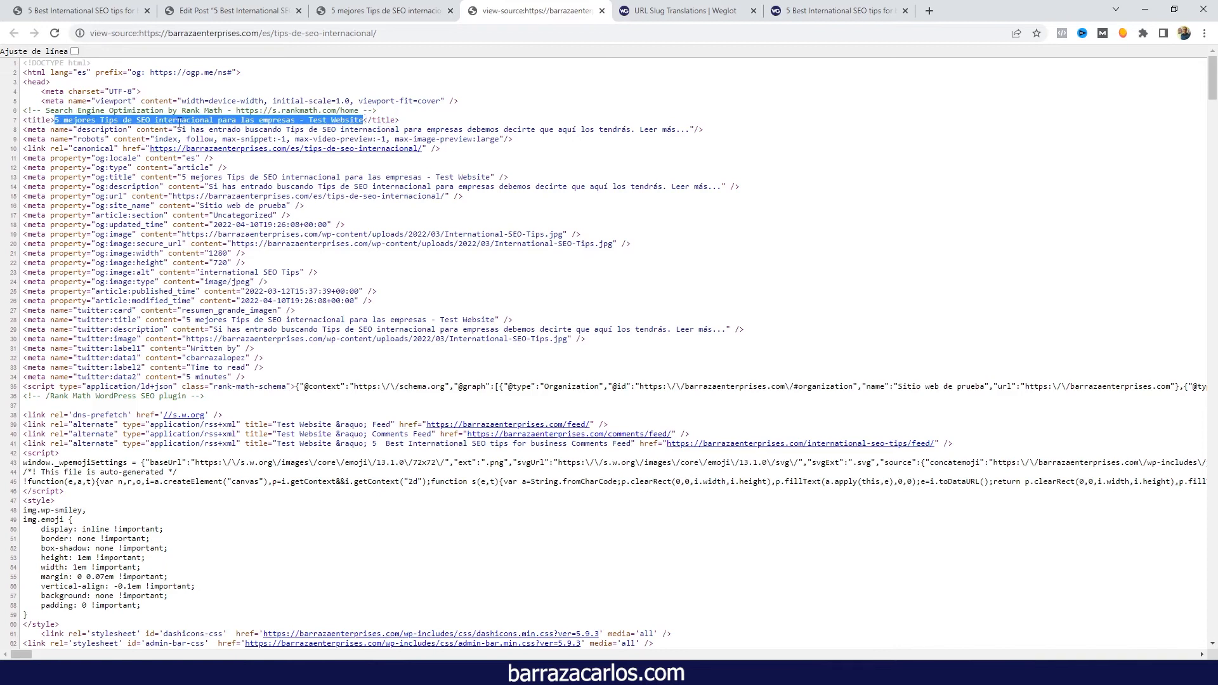
left_click_drag(178, 128, 683, 125)
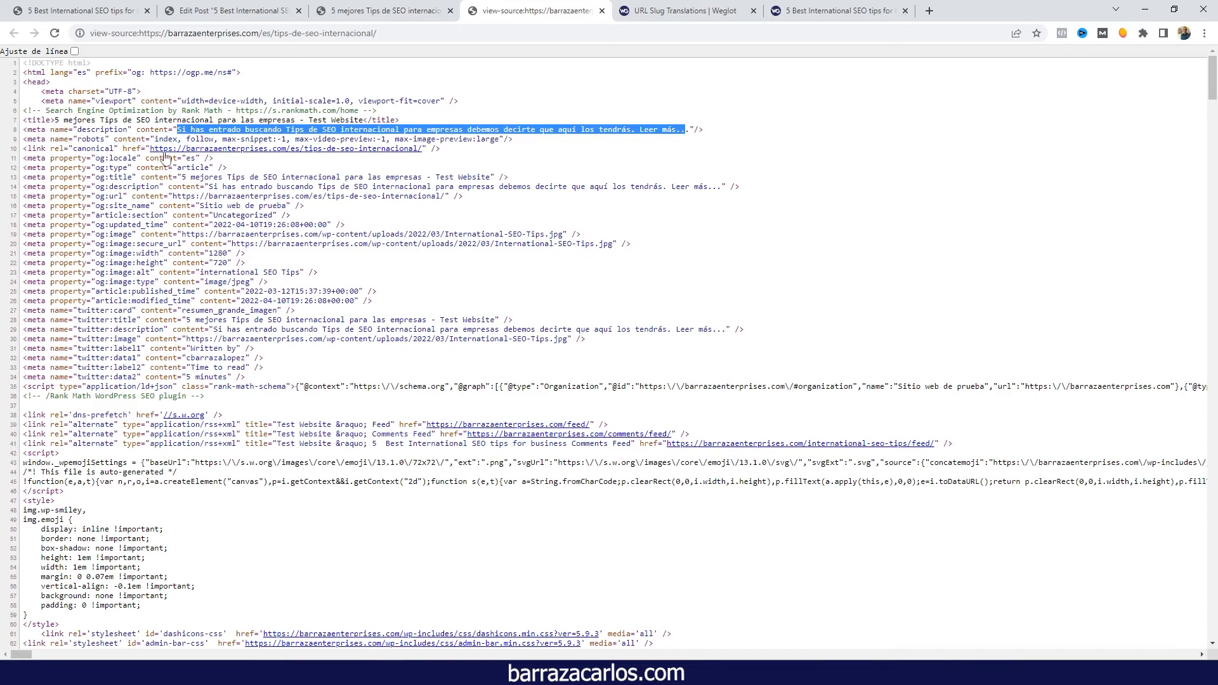
left_click(199, 159)
left_click_drag(199, 160, 182, 160)
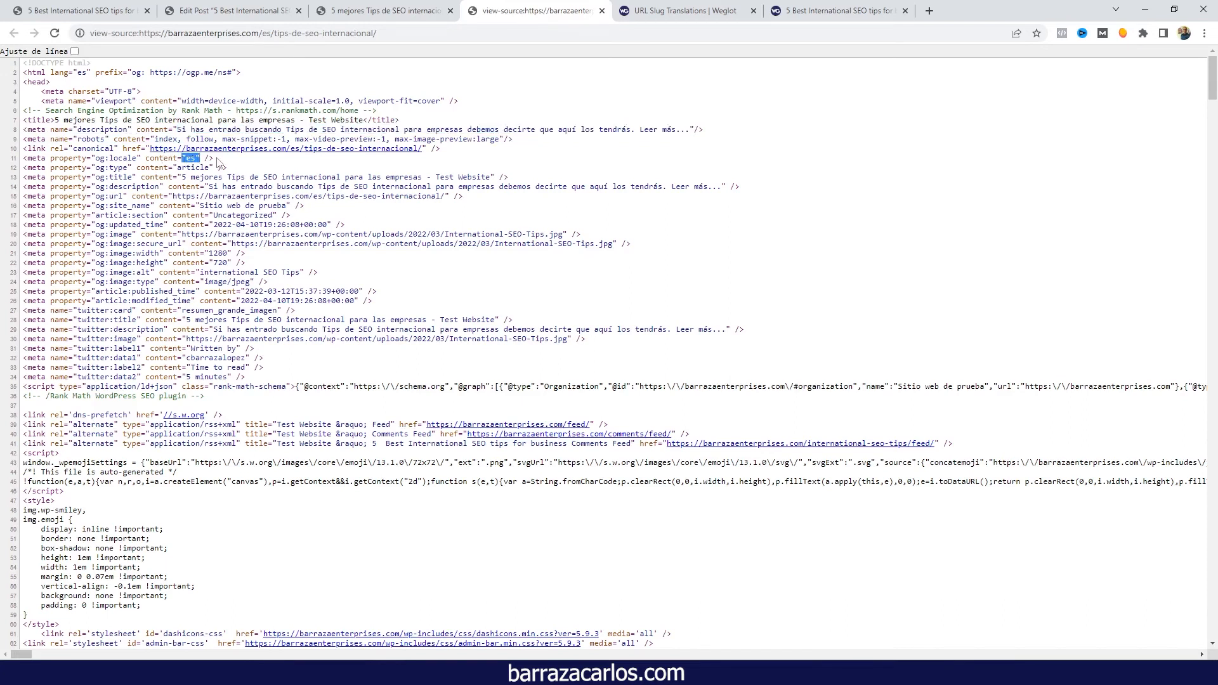
- Find the hreflang alternate links in the page source and examine the English and Spanish URLs, highlighting the Spanish language code
scroll(299, 321, "down", 10)
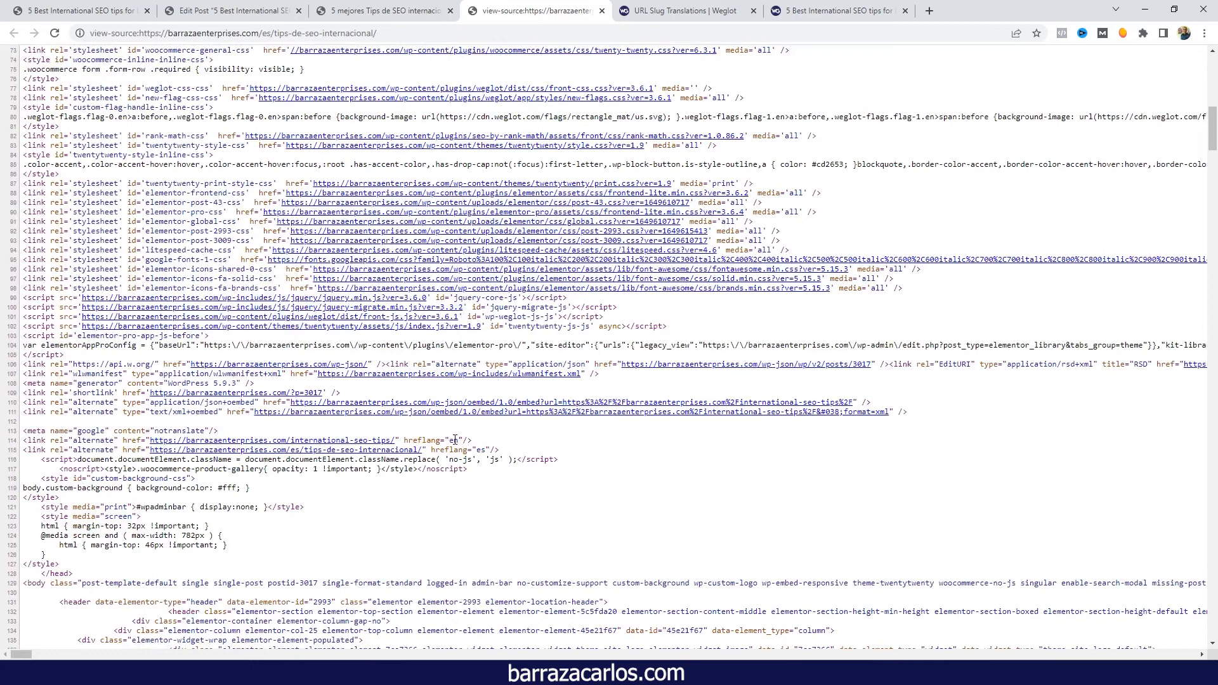
left_click_drag(472, 439, 117, 450)
left_click(94, 448)
left_click(137, 450)
left_click_drag(146, 450, 488, 452)
left_click(521, 454)
left_click_drag(121, 442, 152, 441)
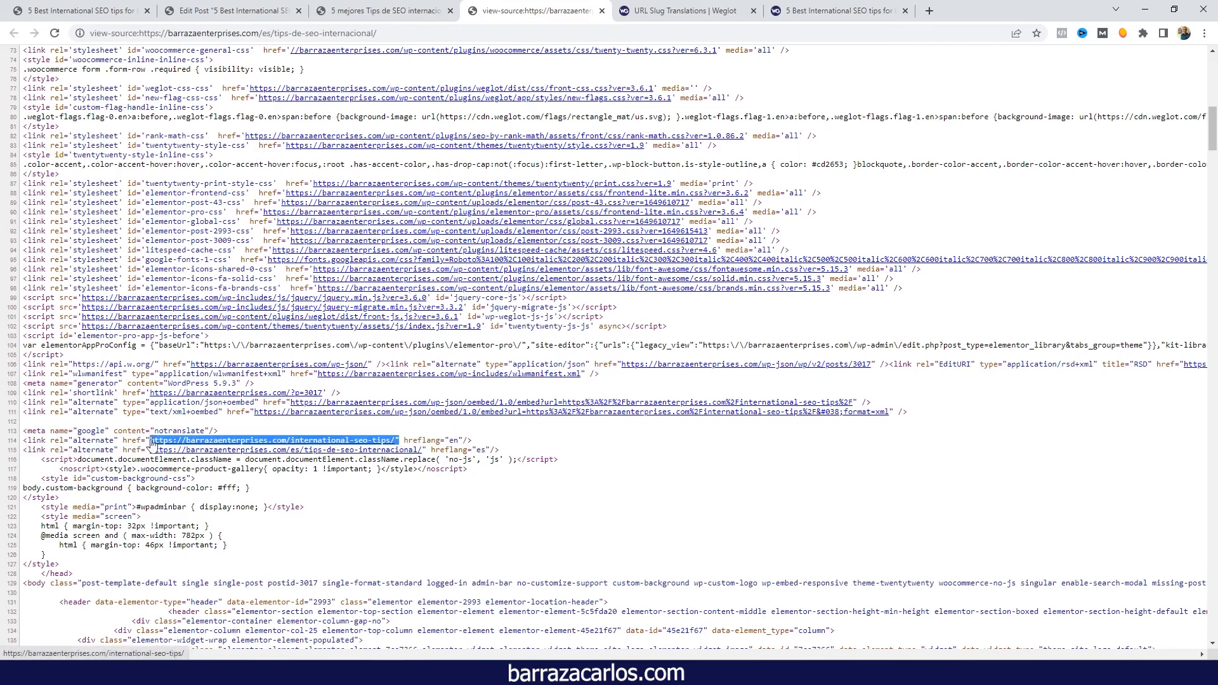
left_click(124, 450)
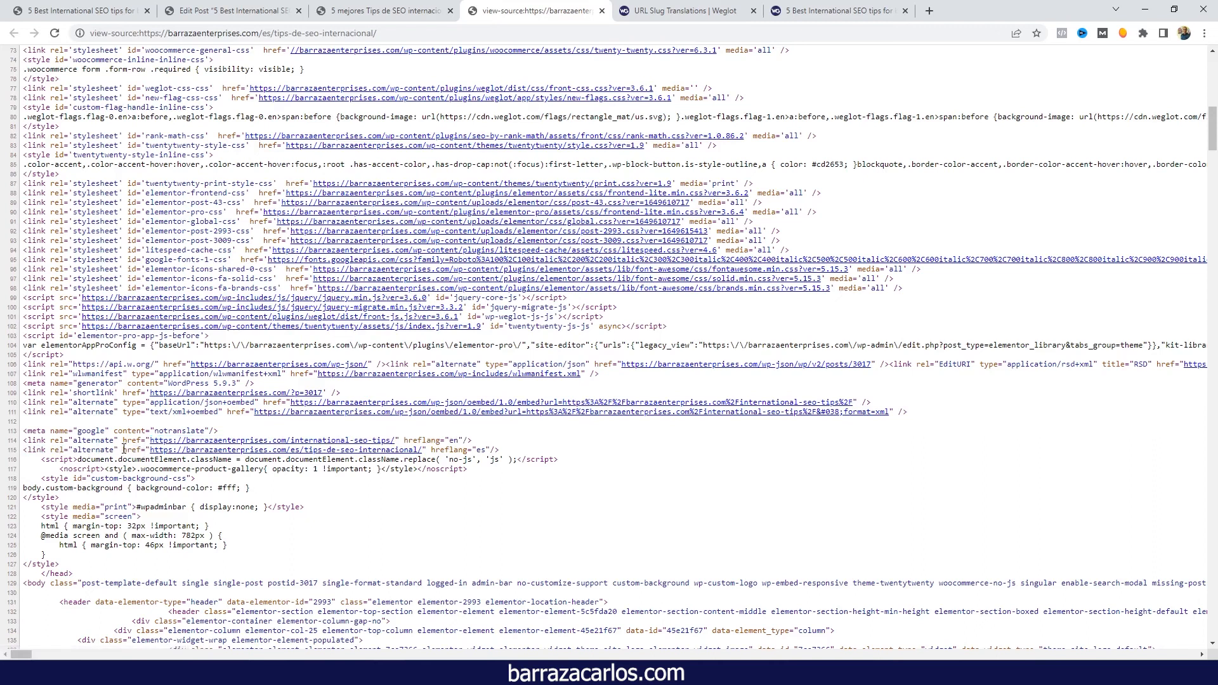
left_click_drag(124, 450, 501, 450)
left_click(501, 450)
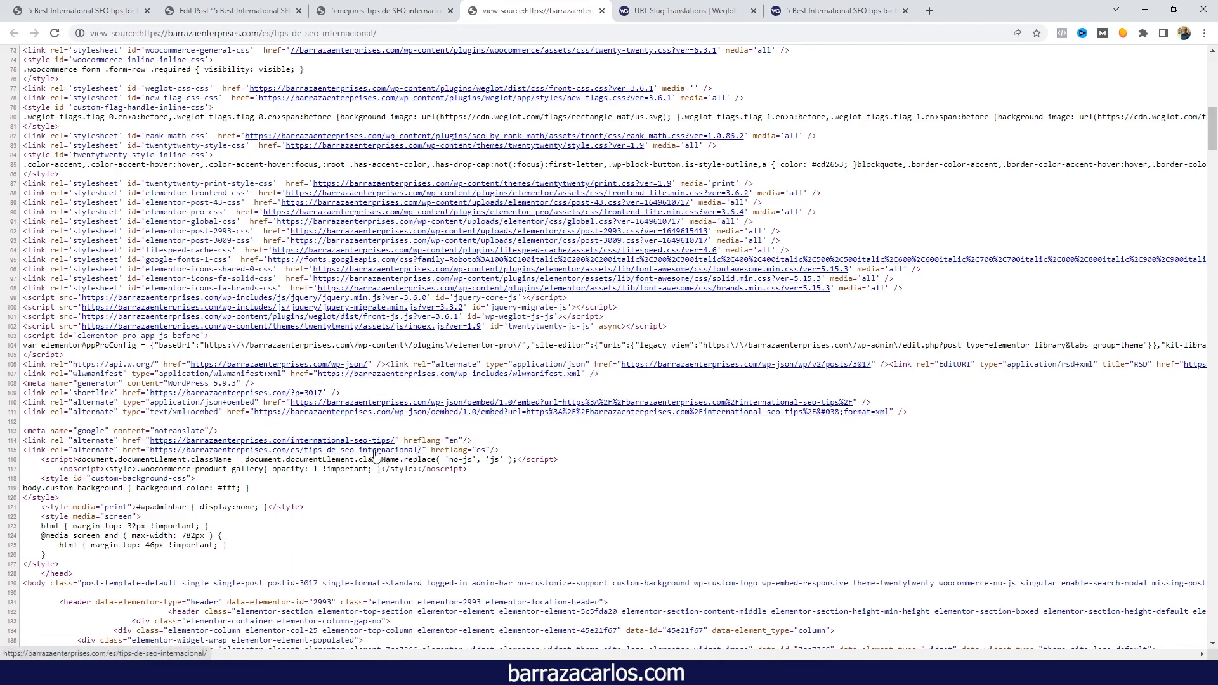
double_click(481, 450)
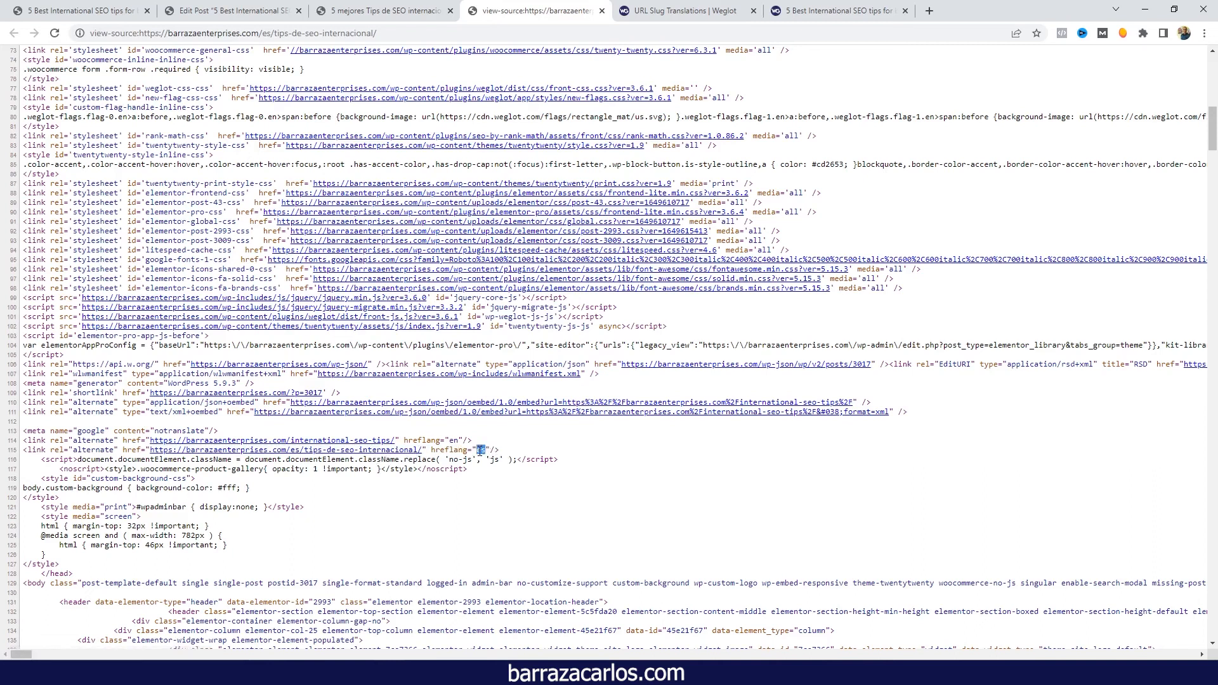